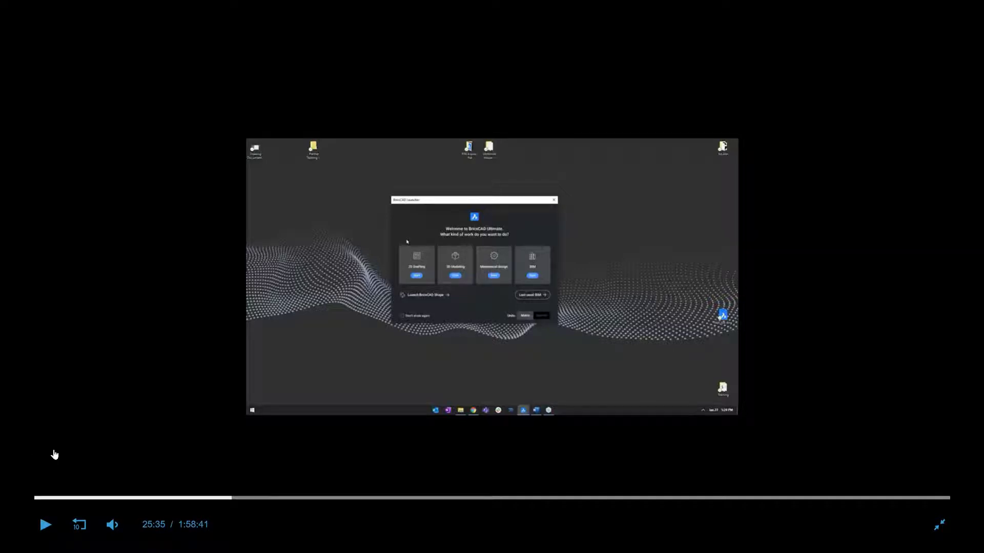
# Look through the start page's learning and third-party applications sections and return to its home section
pyautogui.click(45, 525)
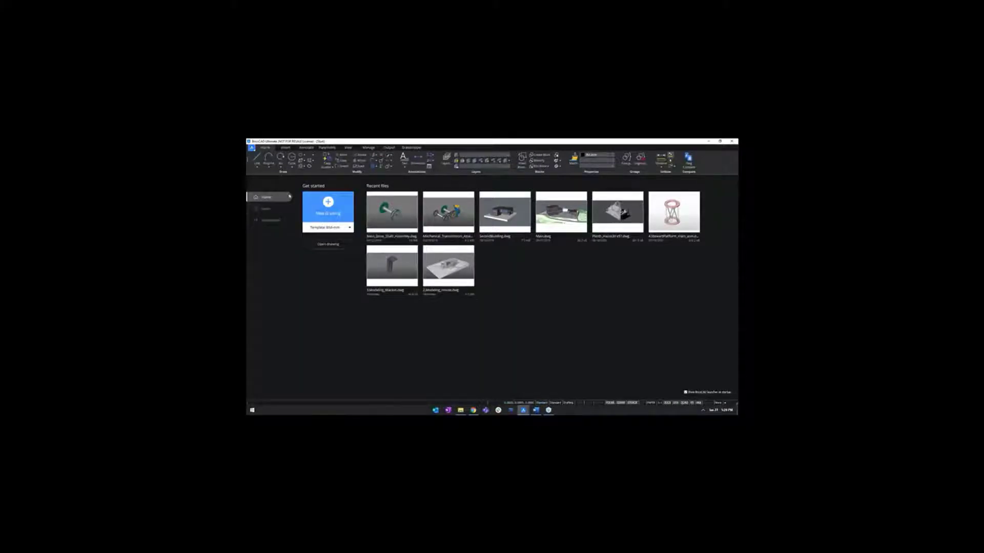
pyautogui.click(267, 209)
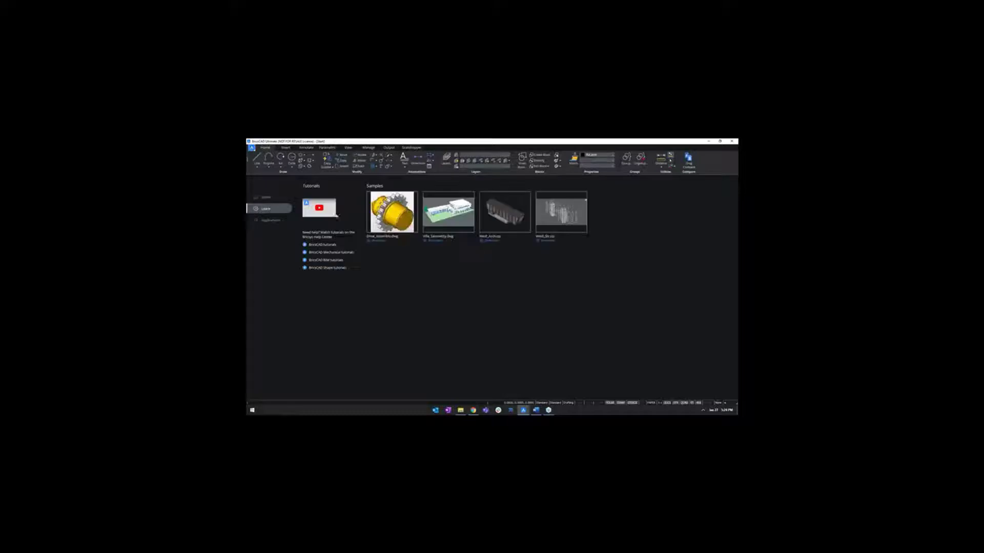
pyautogui.click(269, 221)
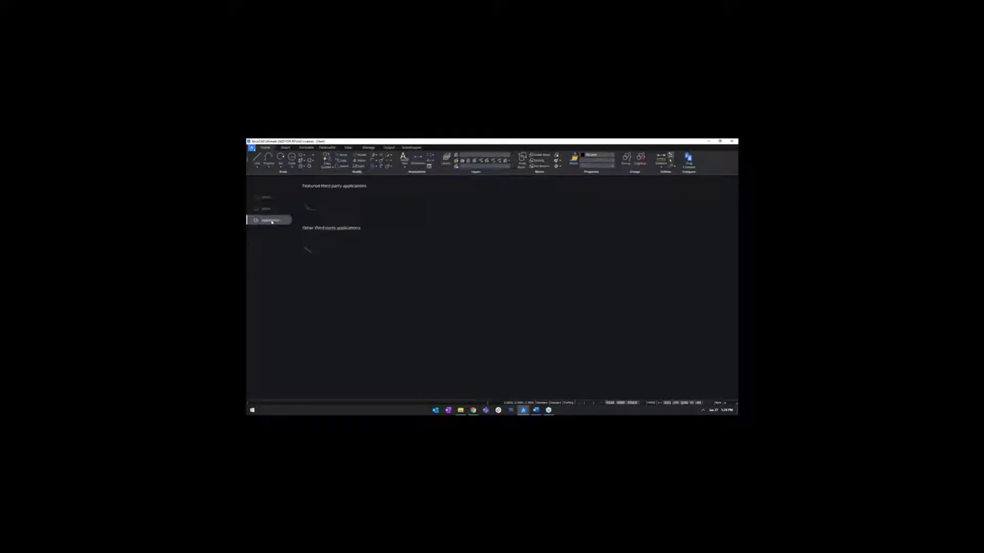
pyautogui.click(266, 197)
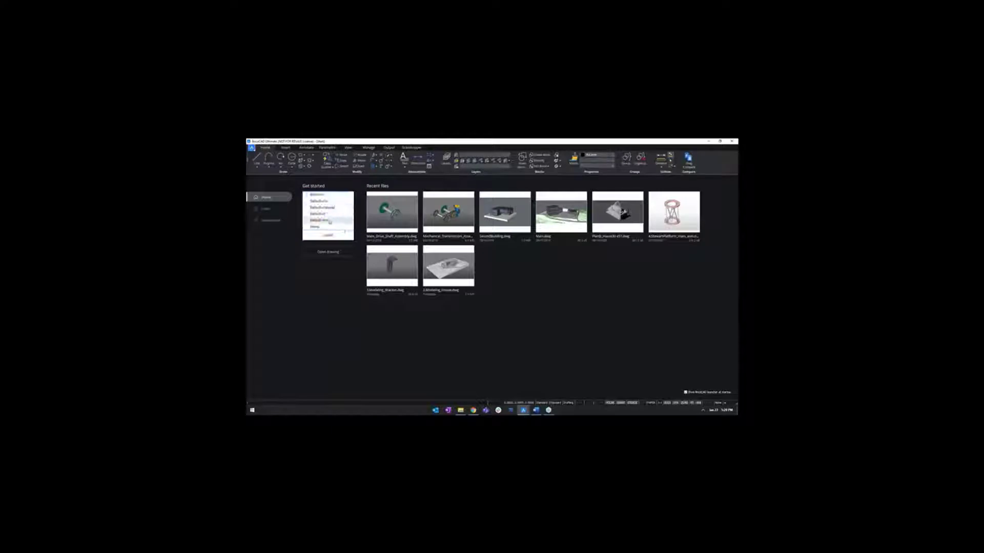
# Create a new drawing from a default template and look over its layer list and drawing properties
pyautogui.click(329, 220)
pyautogui.click(328, 205)
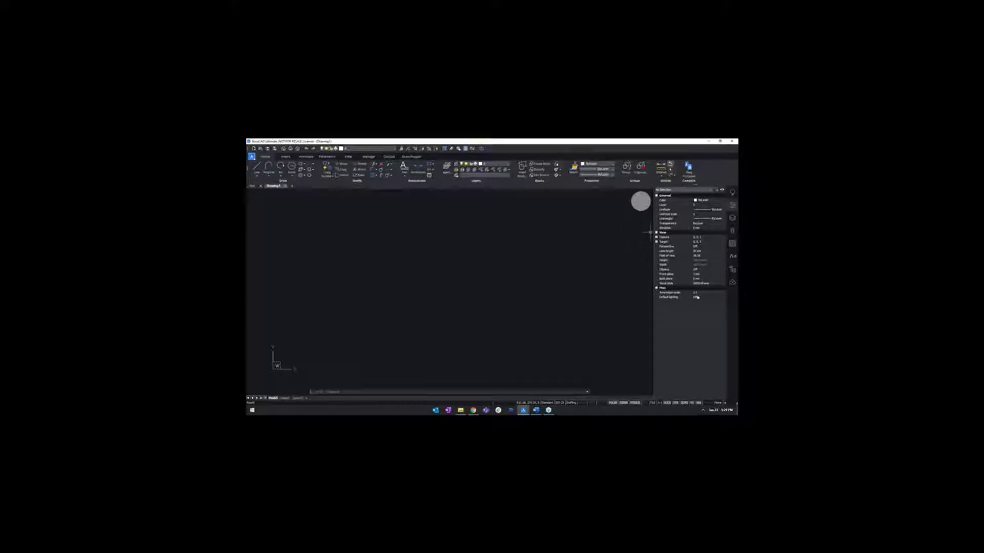
pyautogui.click(733, 206)
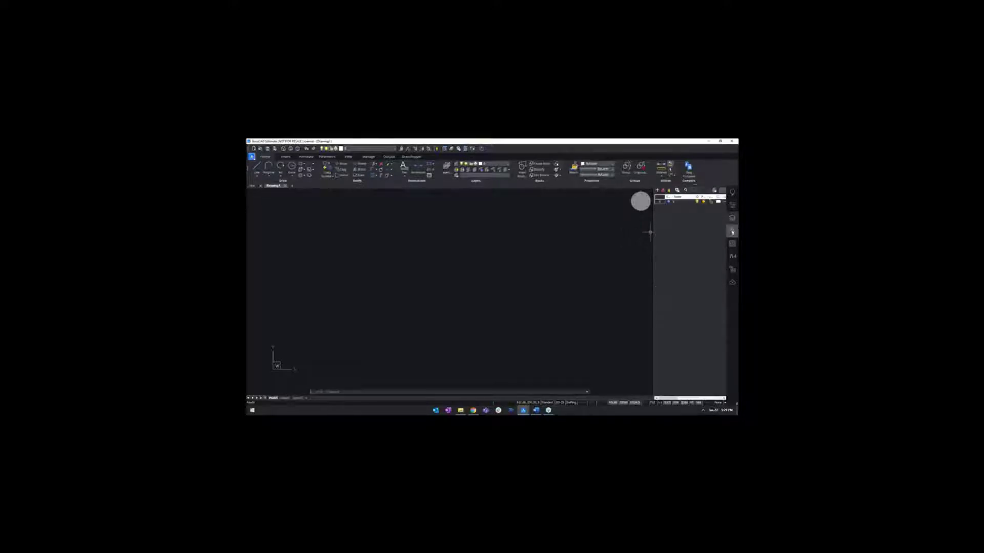
pyautogui.click(733, 209)
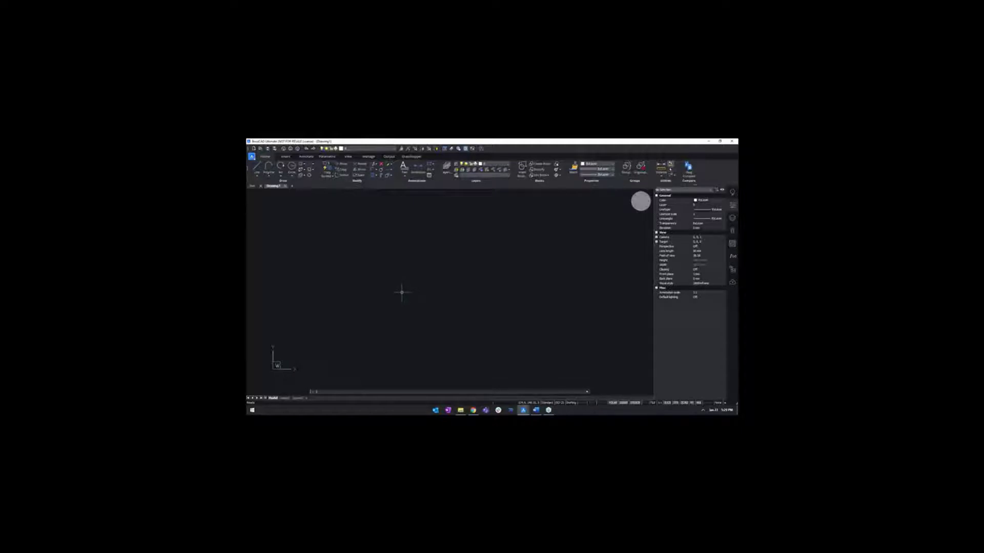
# Draw a single horizontal line near the middle of the empty drawing with the Line command
pyautogui.write('l')
pyautogui.press('Escape')
pyautogui.write('l')
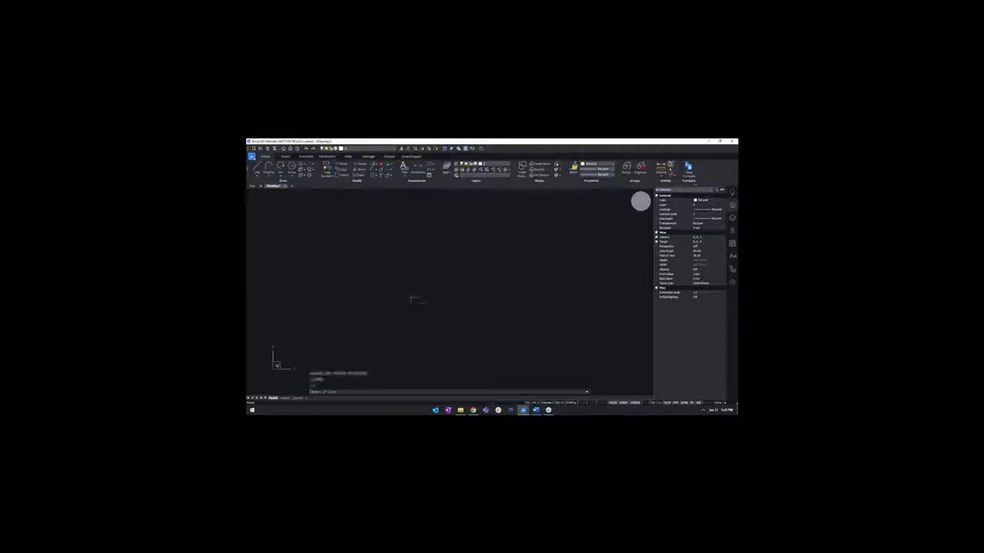
pyautogui.press('Return')
pyautogui.click(397, 295)
pyautogui.click(464, 294)
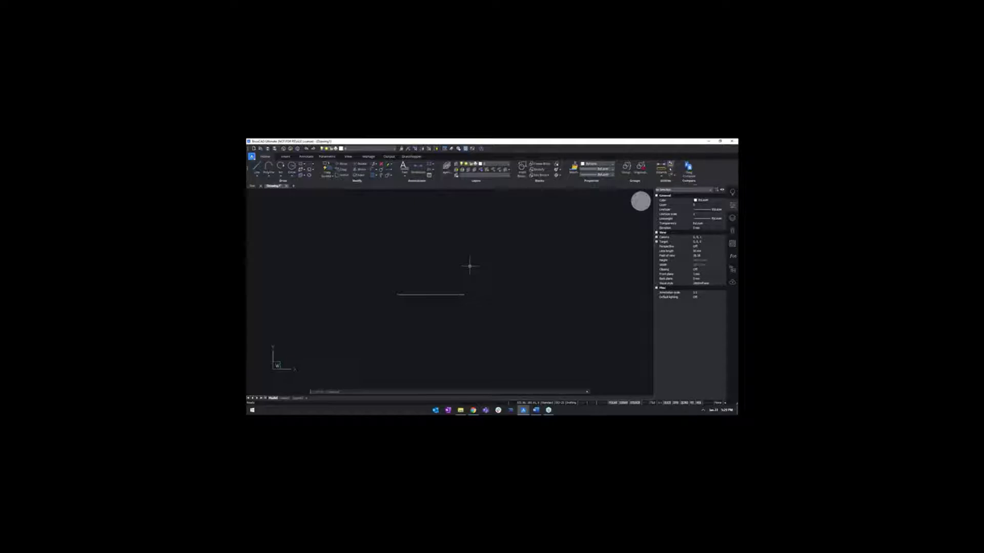
# Switch to the Lisp example drawing with the red car and open the BLADE LISP development environment
pyautogui.hotkey('alt', 'Tab')
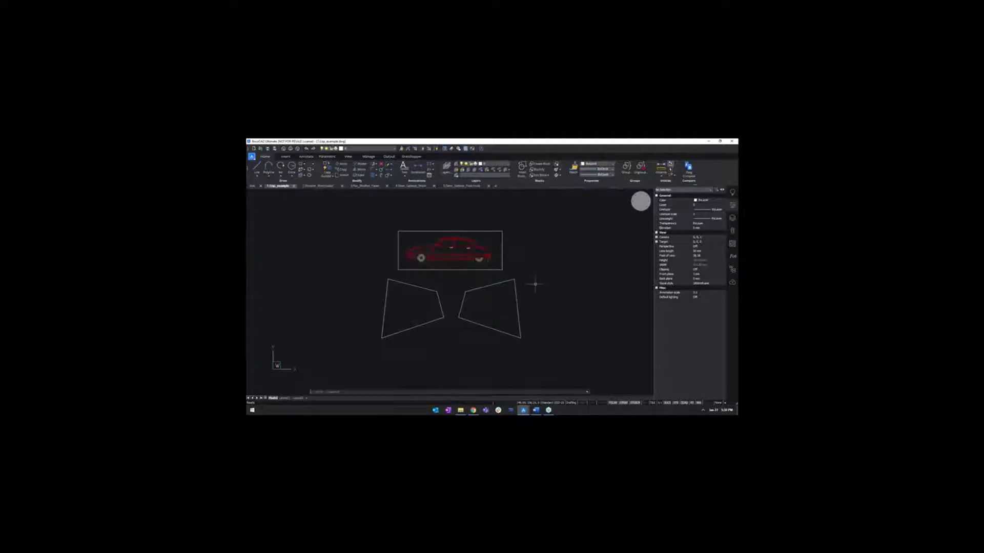
pyautogui.scroll(1, 535, 284)
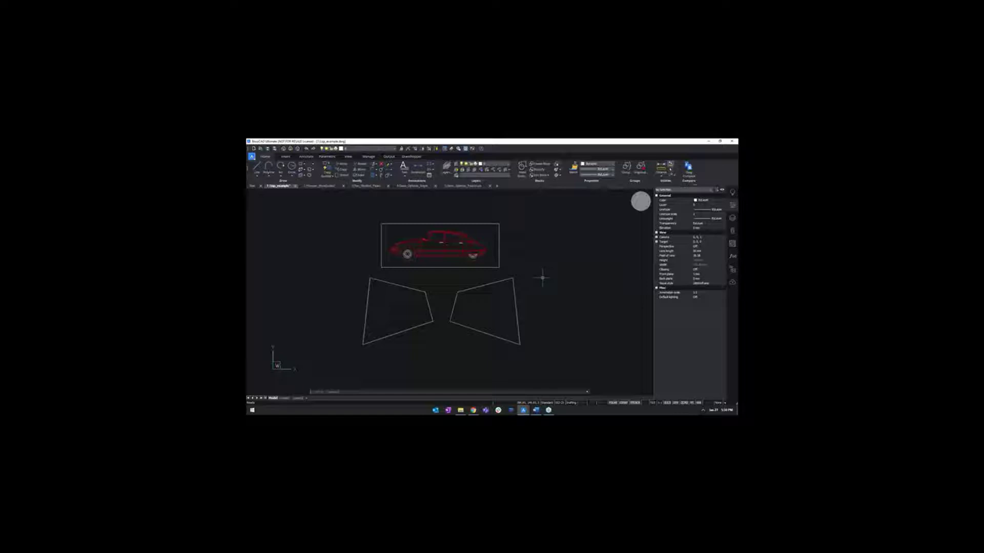
pyautogui.write('blade')
pyautogui.press('Return')
pyautogui.moveTo(523, 410)
pyautogui.click(578, 388)
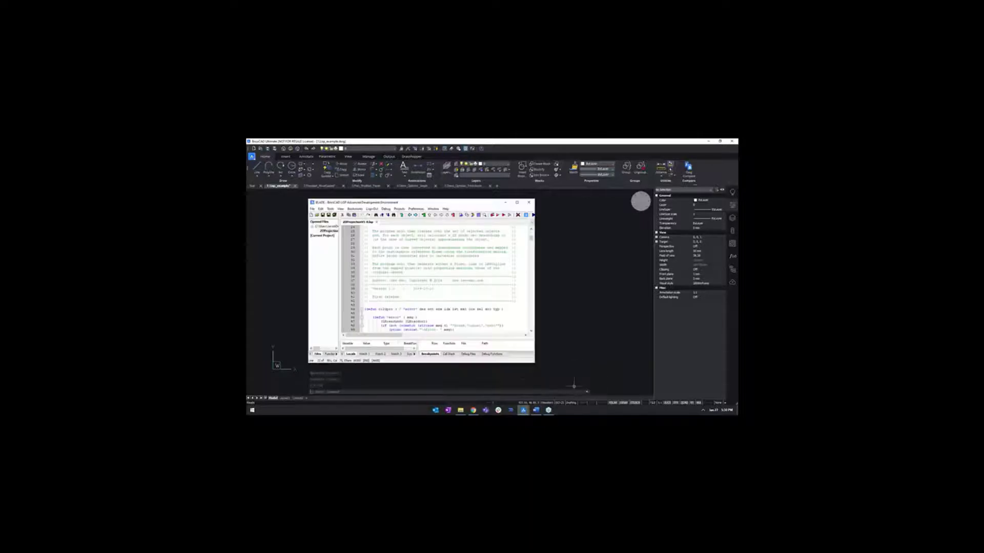
# Read through the projection LISP code in an enlarged BLADE window and load the routine into the drawing
pyautogui.moveTo(532, 239); pyautogui.dragTo(531, 231)
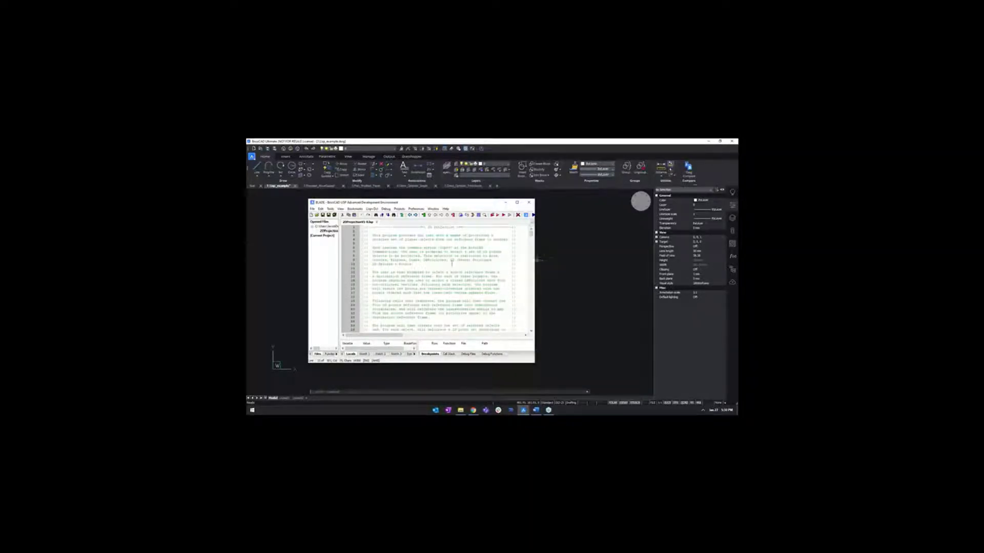
pyautogui.doubleClick(472, 248)
pyautogui.moveTo(532, 234); pyautogui.dragTo(532, 249)
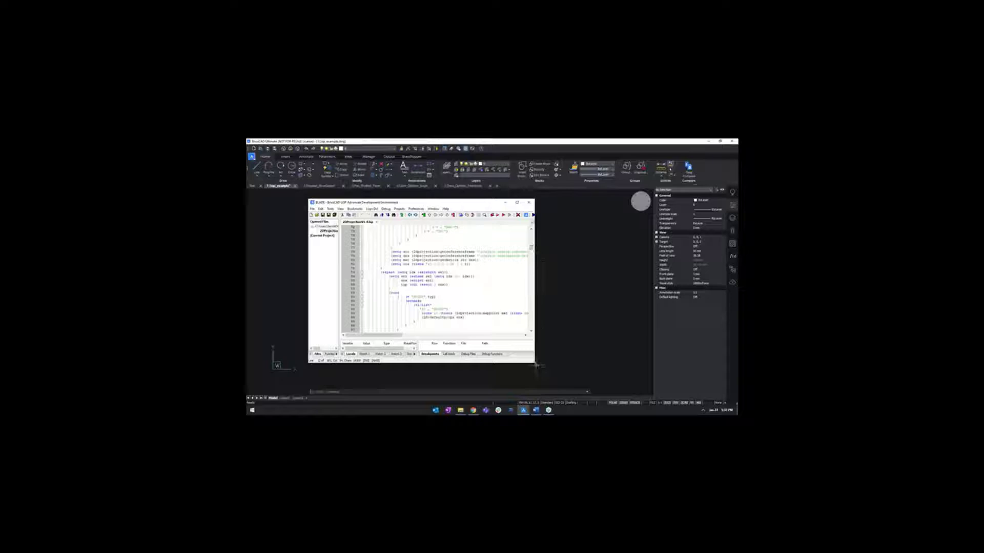
pyautogui.moveTo(535, 363); pyautogui.dragTo(567, 372)
pyautogui.moveTo(563, 252); pyautogui.dragTo(563, 284)
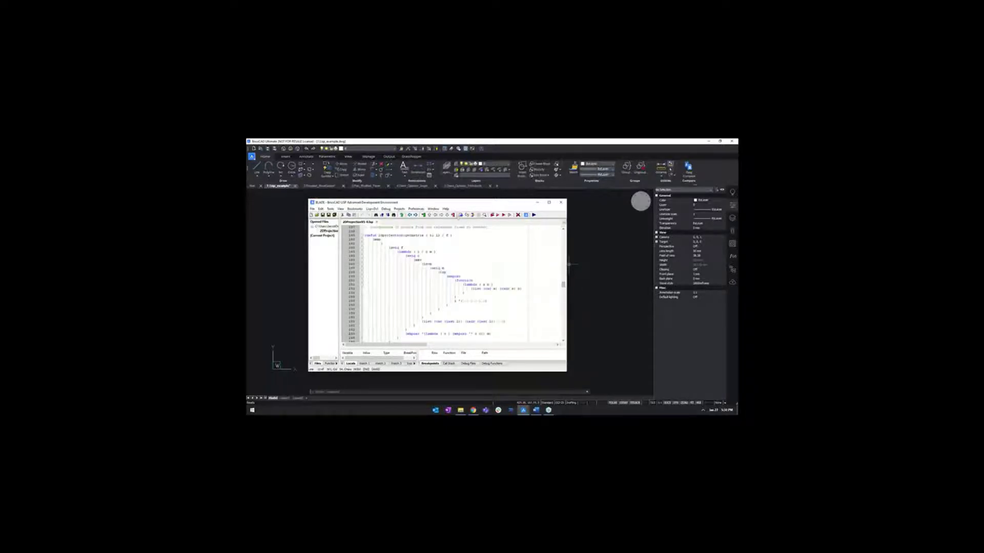
pyautogui.click(460, 216)
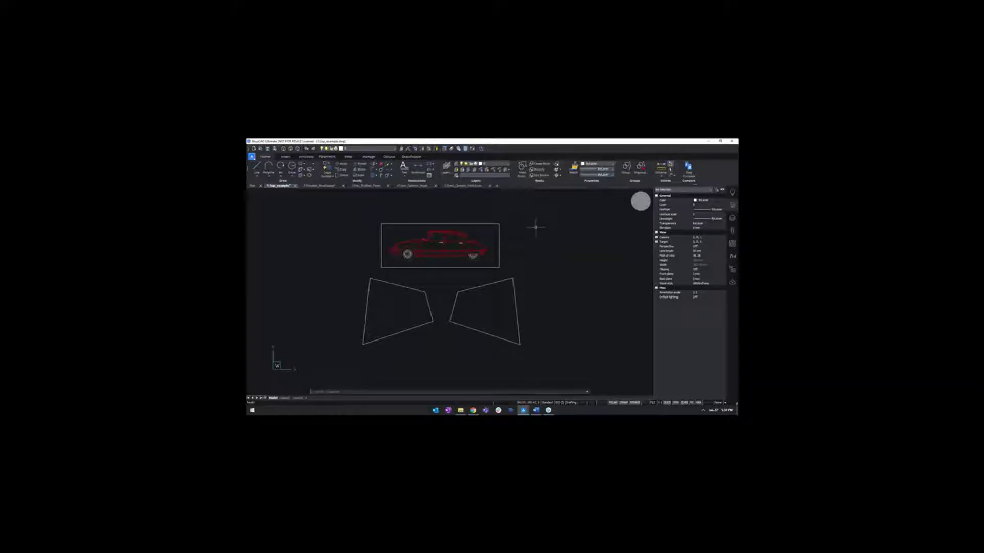
# Run the loaded projection routine to project the car from its rectangular frame into the right-hand quadrilateral
pyautogui.moveTo(536, 227); pyautogui.dragTo(549, 237)
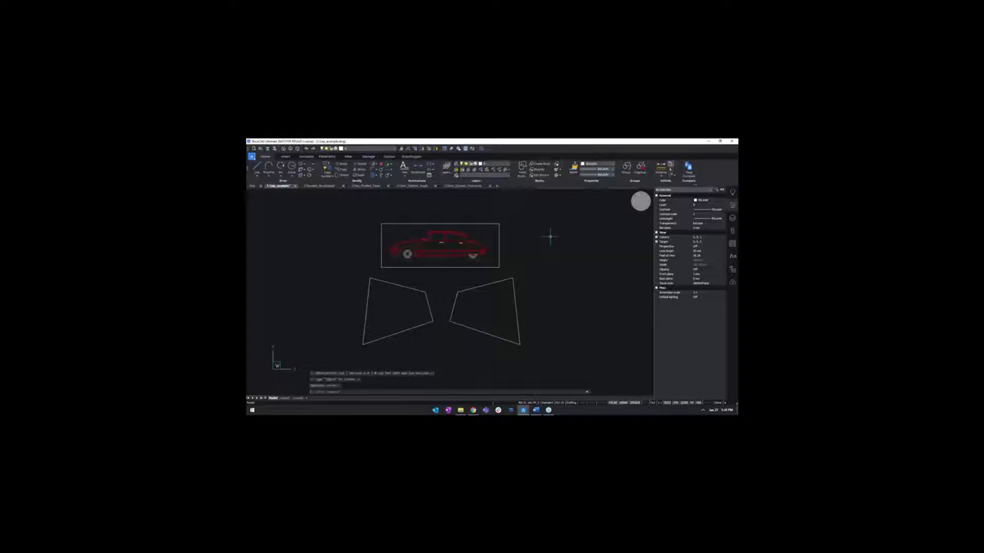
pyautogui.press('Return')
pyautogui.click(387, 211)
pyautogui.click(466, 273)
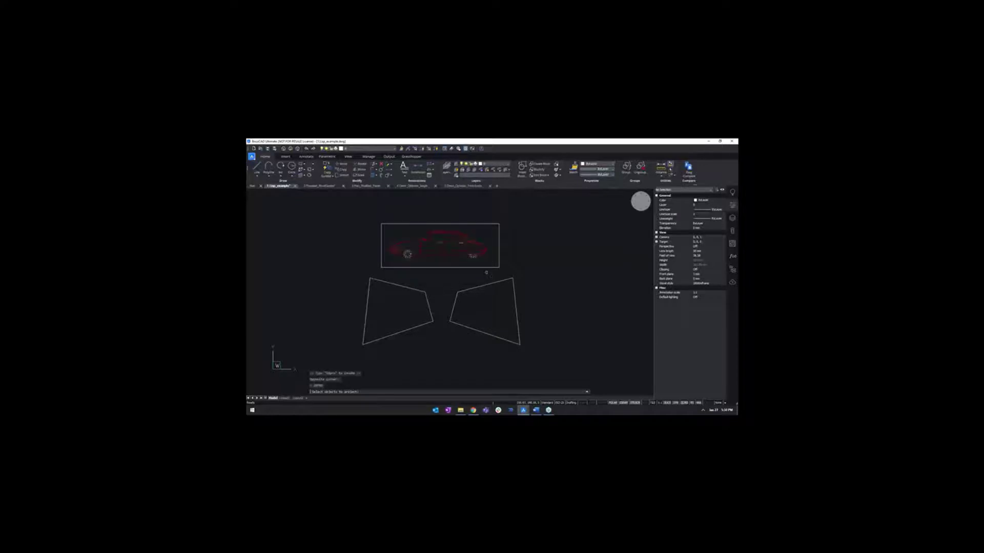
pyautogui.press('Return')
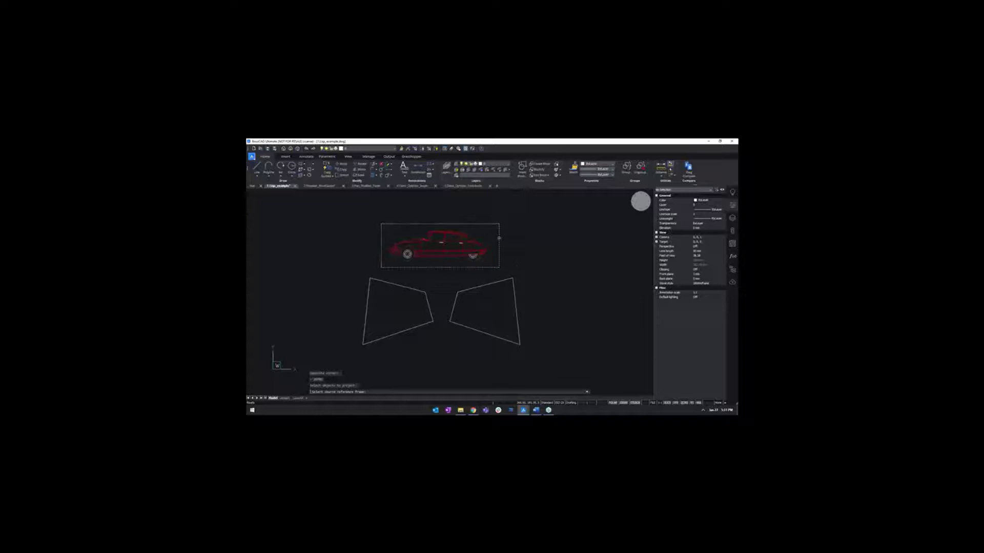
pyautogui.click(499, 238)
pyautogui.click(511, 303)
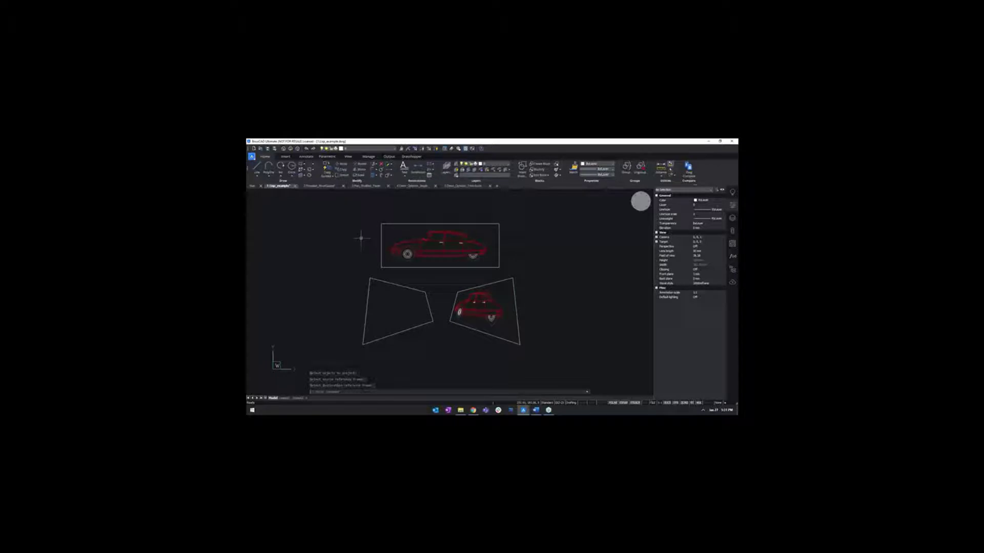
pyautogui.press('F2')
pyautogui.press('F2')
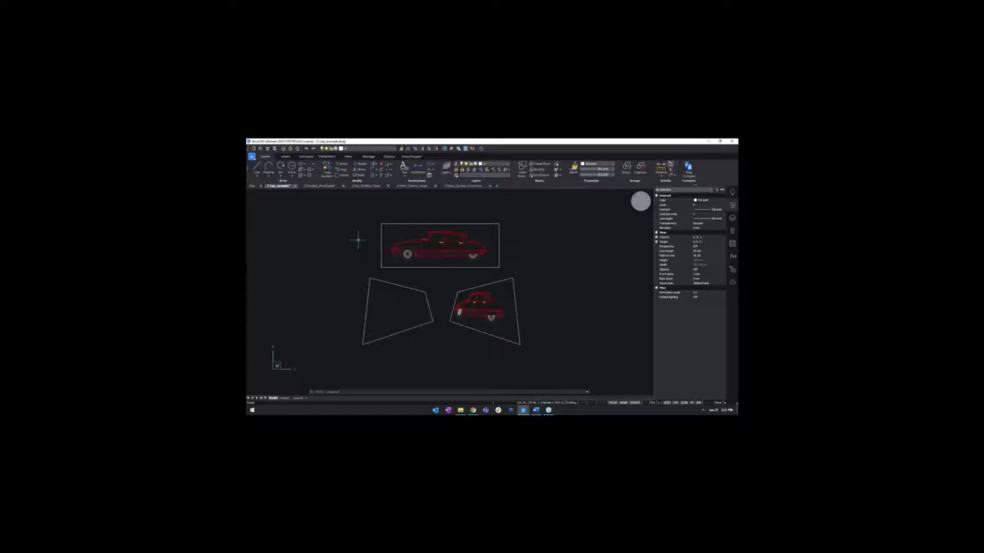
# In the Floorplan_MoveGuided drawing, move an office door along the corridor wall with Move Guided
pyautogui.click(323, 186)
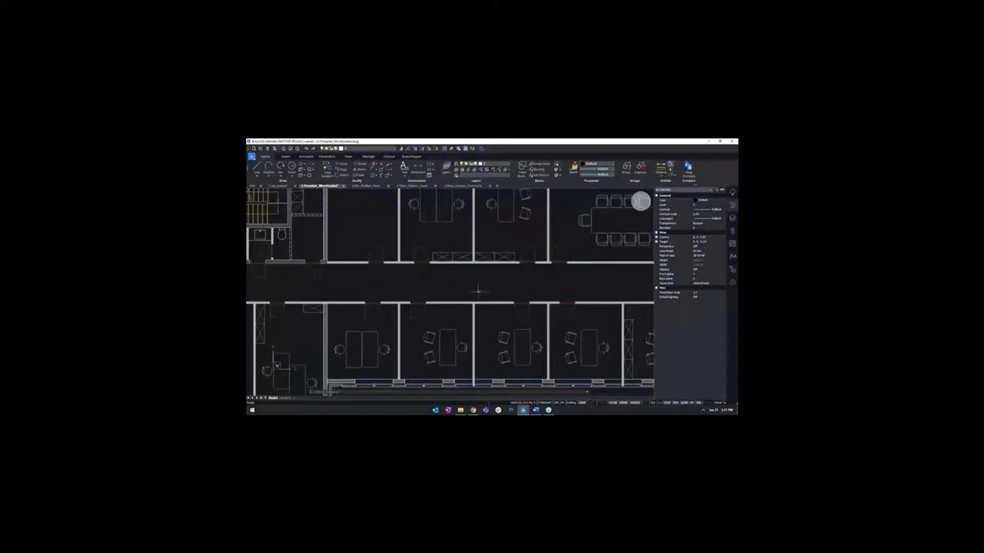
pyautogui.scroll(5, 478, 292)
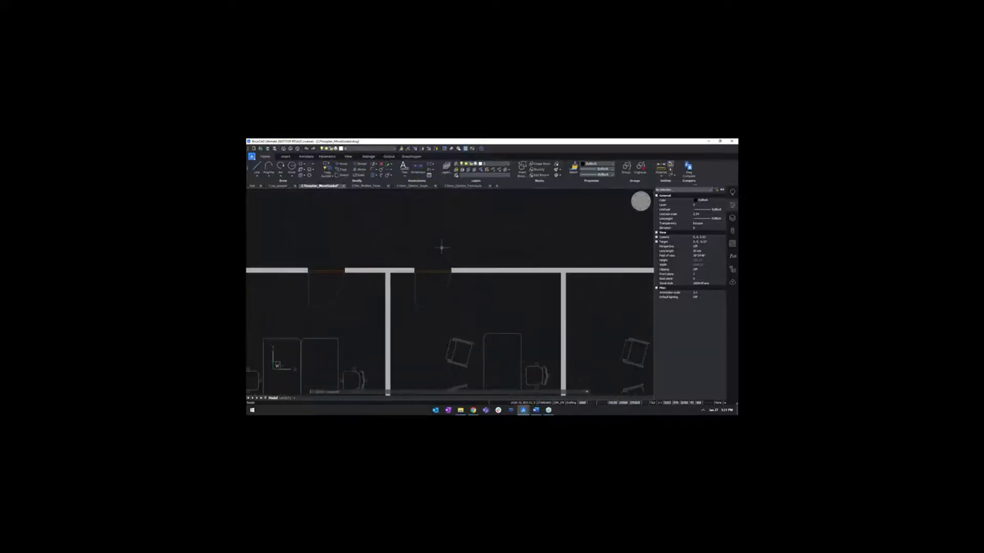
pyautogui.click(326, 177)
pyautogui.click(337, 194)
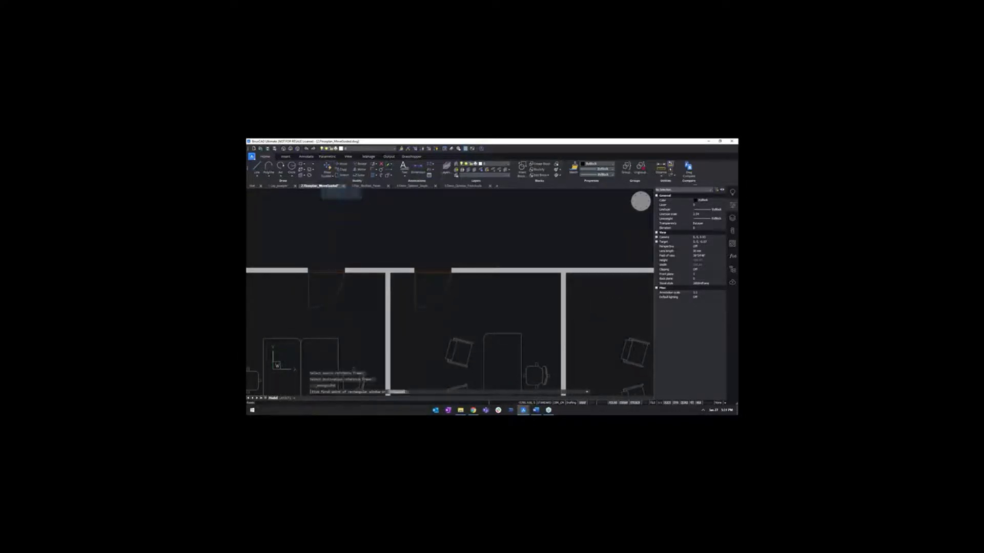
pyautogui.click(411, 250)
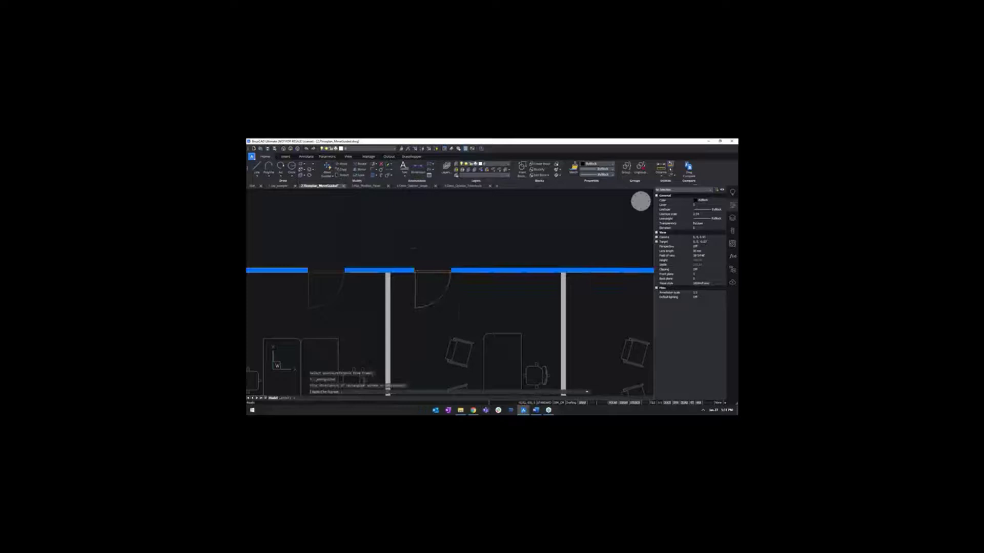
pyautogui.click(459, 316)
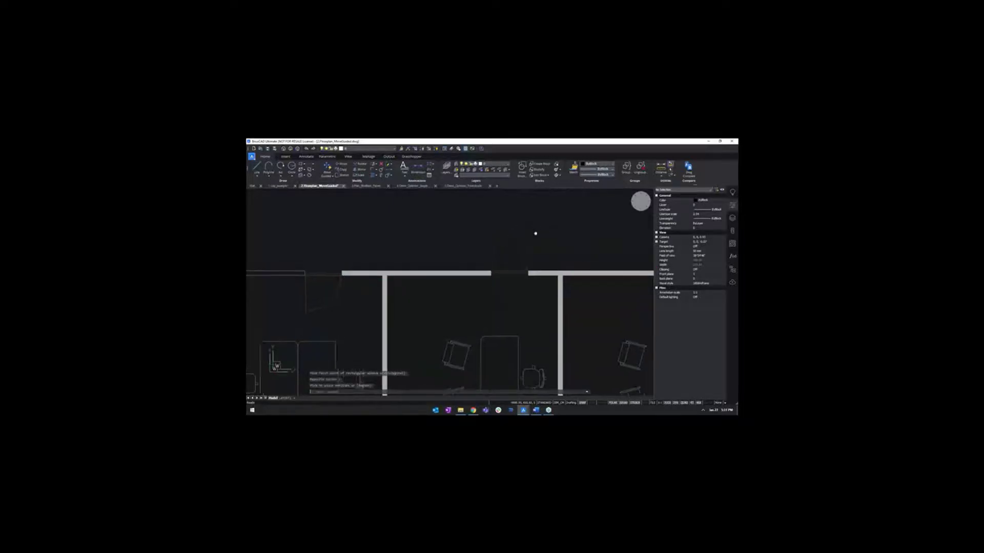
# Move the same office door from the corridor wall into the vertical partition wall with Move Guided
pyautogui.moveTo(533, 232); pyautogui.dragTo(415, 254, button='middle')
pyautogui.scroll(-3, 437, 254)
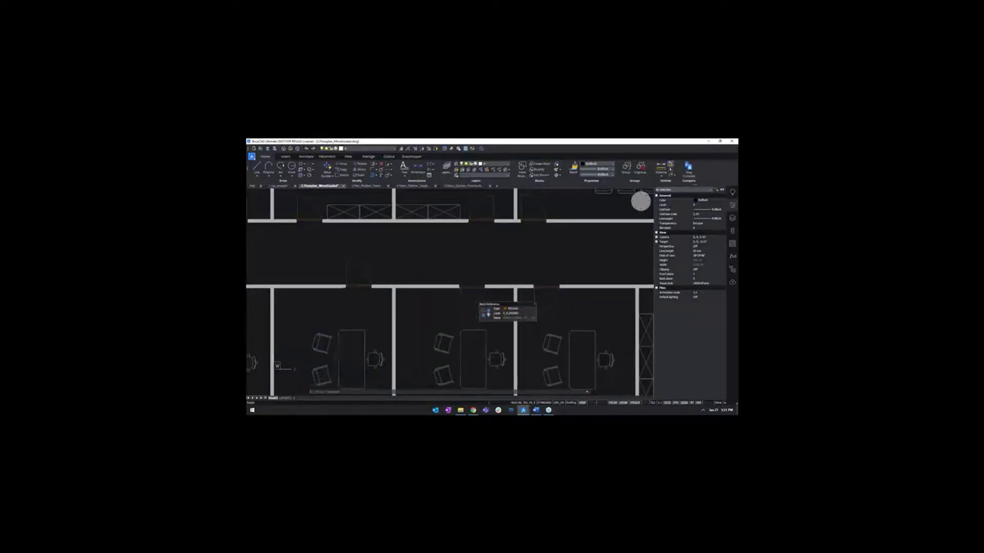
pyautogui.scroll(4, 466, 295)
pyautogui.moveTo(441, 281); pyautogui.dragTo(457, 270, button='middle')
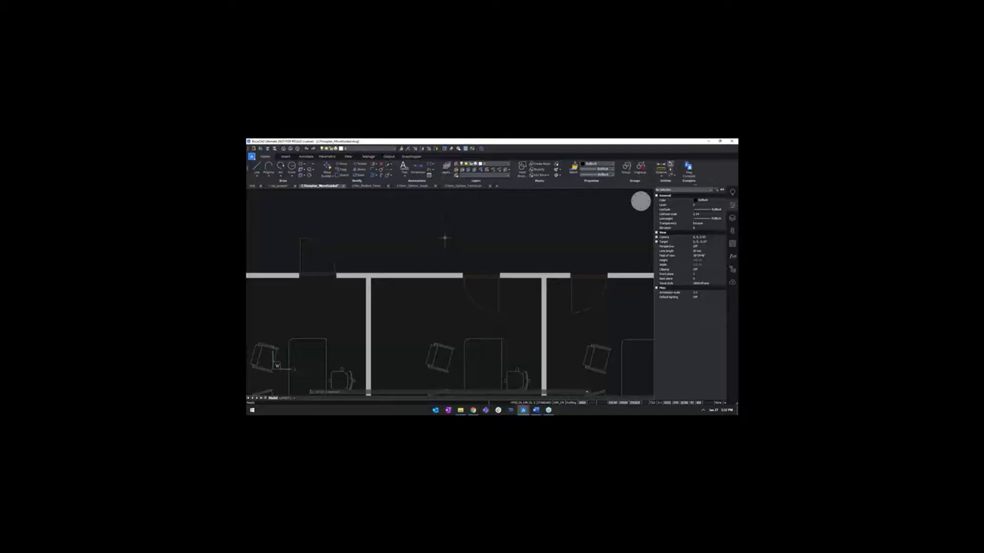
pyautogui.moveTo(444, 237); pyautogui.dragTo(415, 230, button='middle')
pyautogui.click(327, 175)
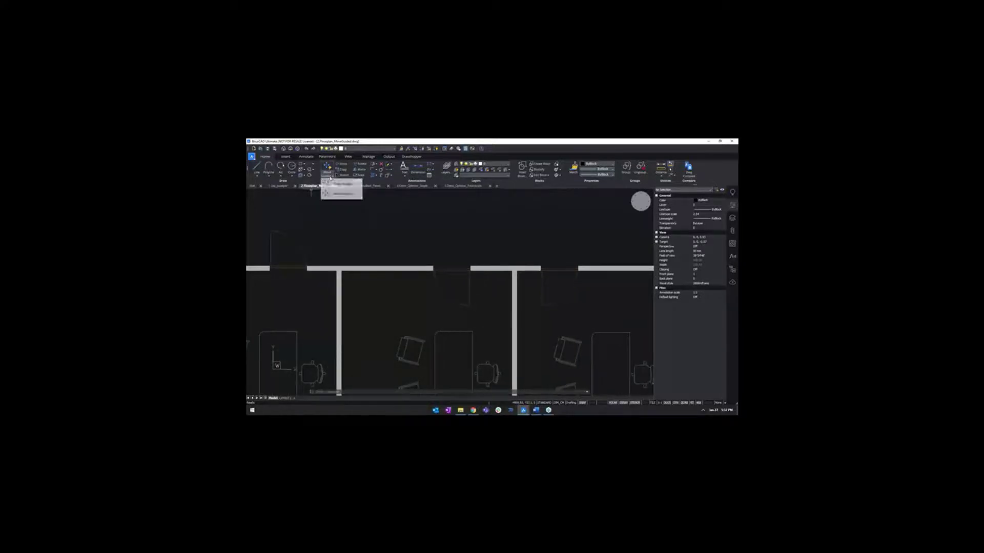
pyautogui.click(334, 193)
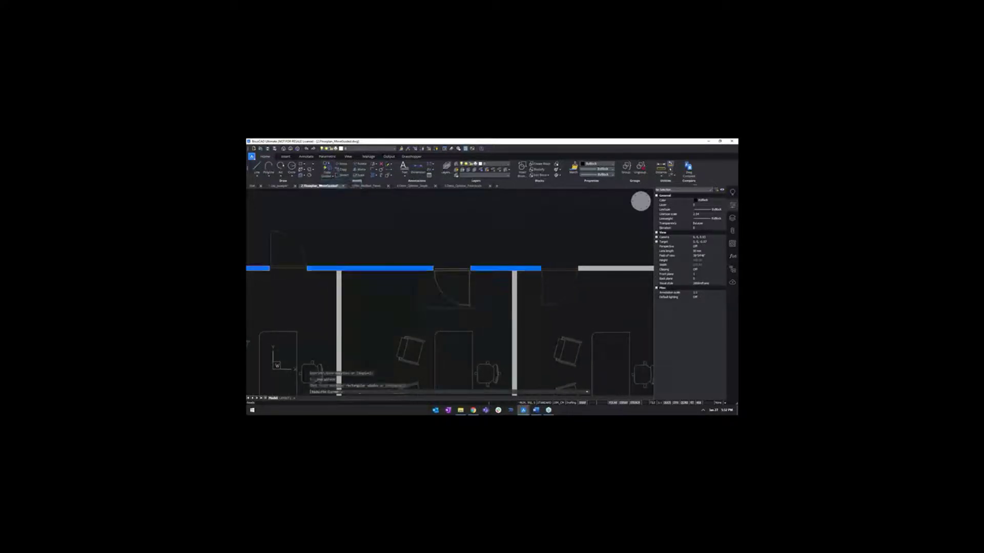
pyautogui.click(481, 313)
pyautogui.moveTo(378, 308); pyautogui.dragTo(385, 260, button='middle')
pyautogui.scroll(-2, 364, 262)
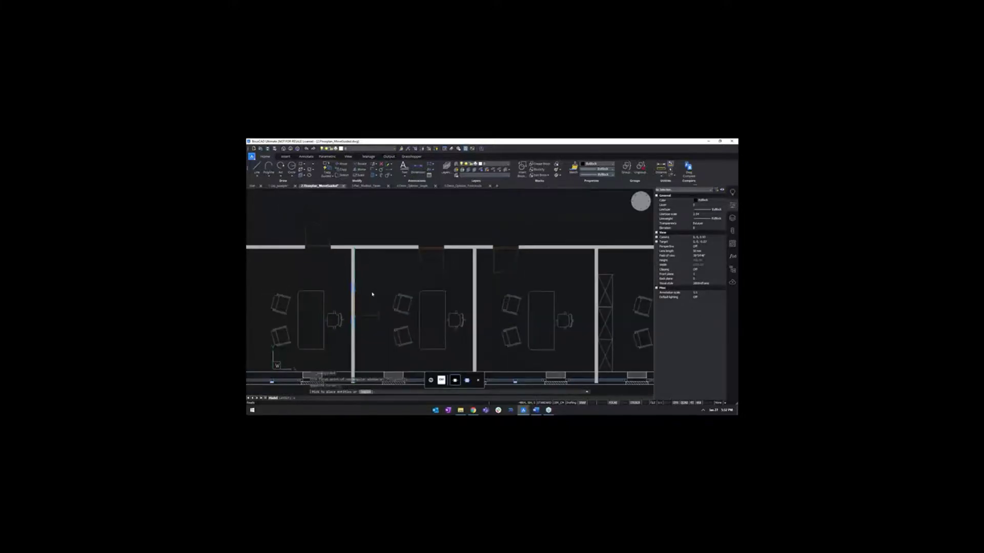
pyautogui.scroll(2, 369, 298)
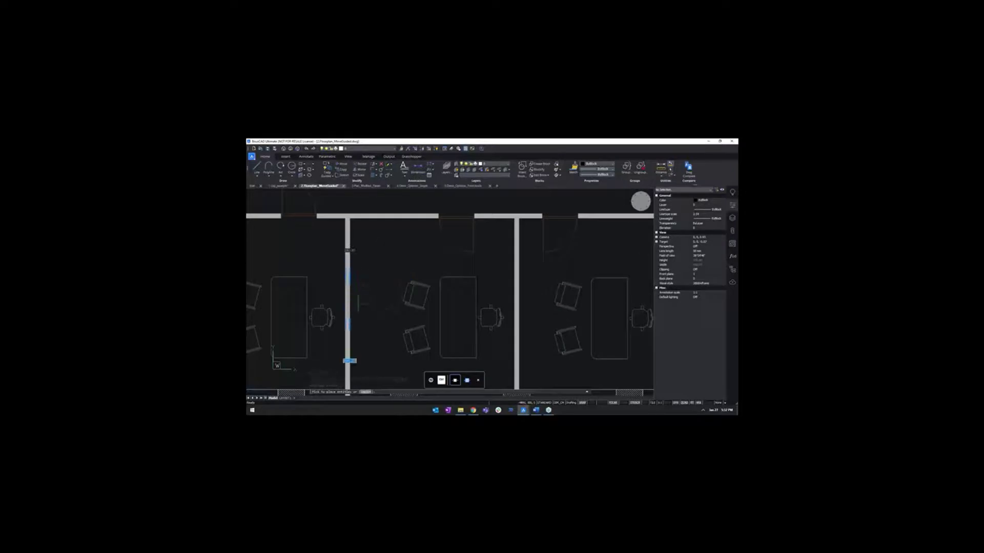
pyautogui.click(359, 302)
pyautogui.press('Return')
# Erase the window in the exterior wall above the large meeting room, and check the outline of the wall segment beside the opening
pyautogui.scroll(-1, 399, 265)
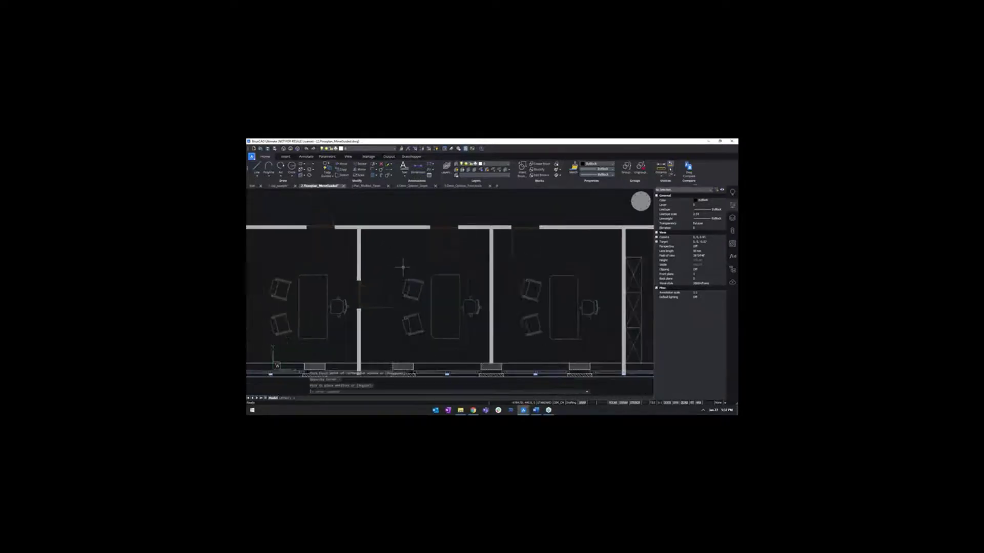
pyautogui.scroll(-1, 486, 248)
pyautogui.moveTo(487, 248); pyautogui.dragTo(385, 363, button='middle')
pyautogui.scroll(-1, 513, 268)
pyautogui.moveTo(533, 239); pyautogui.dragTo(464, 311, button='middle')
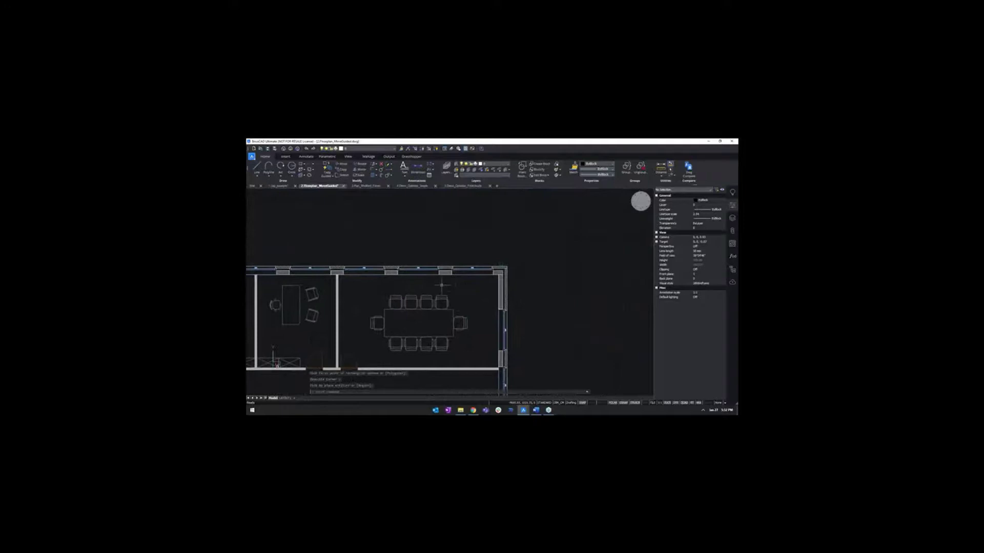
pyautogui.scroll(2, 424, 273)
pyautogui.scroll(4, 415, 256)
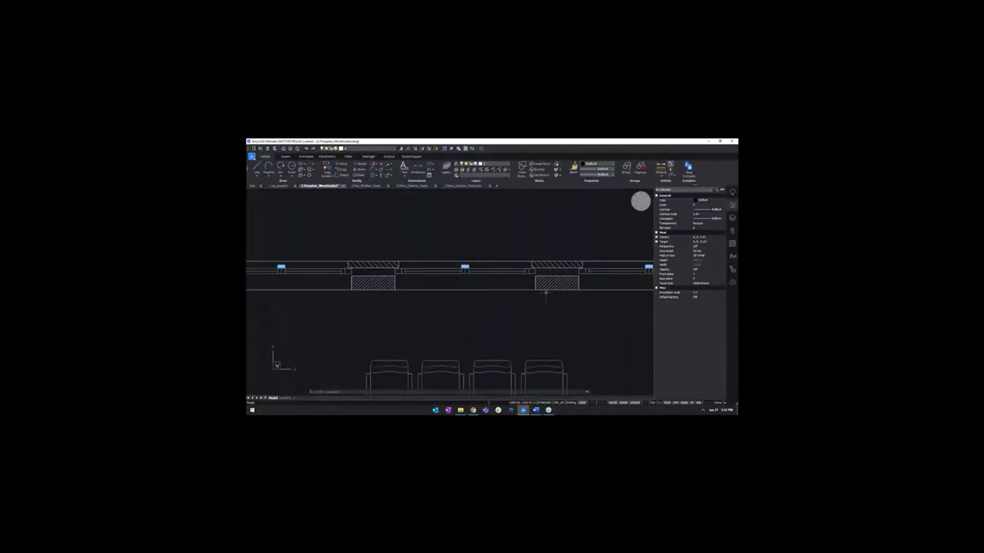
pyautogui.scroll(-3, 417, 307)
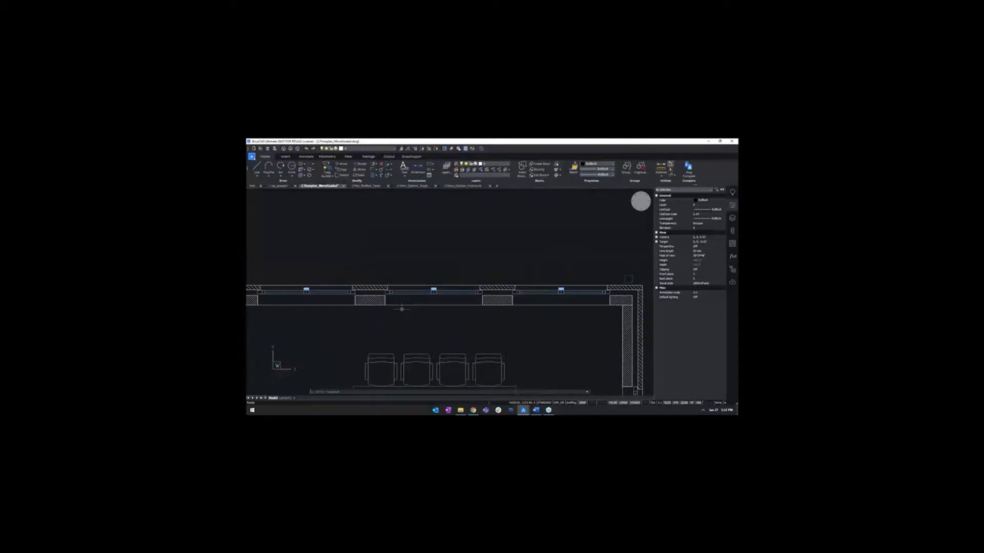
pyautogui.moveTo(374, 272); pyautogui.dragTo(485, 319)
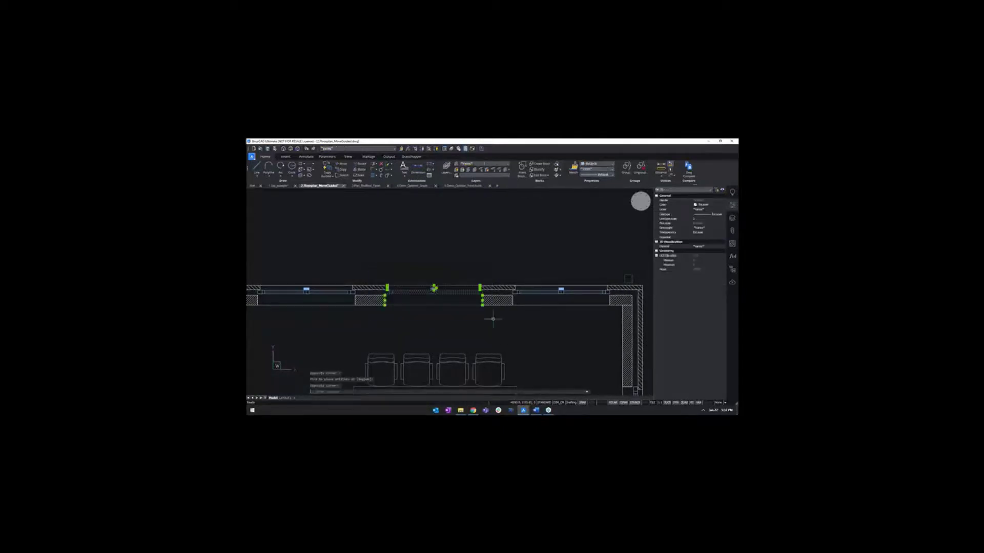
pyautogui.press('Delete')
pyautogui.click(485, 285)
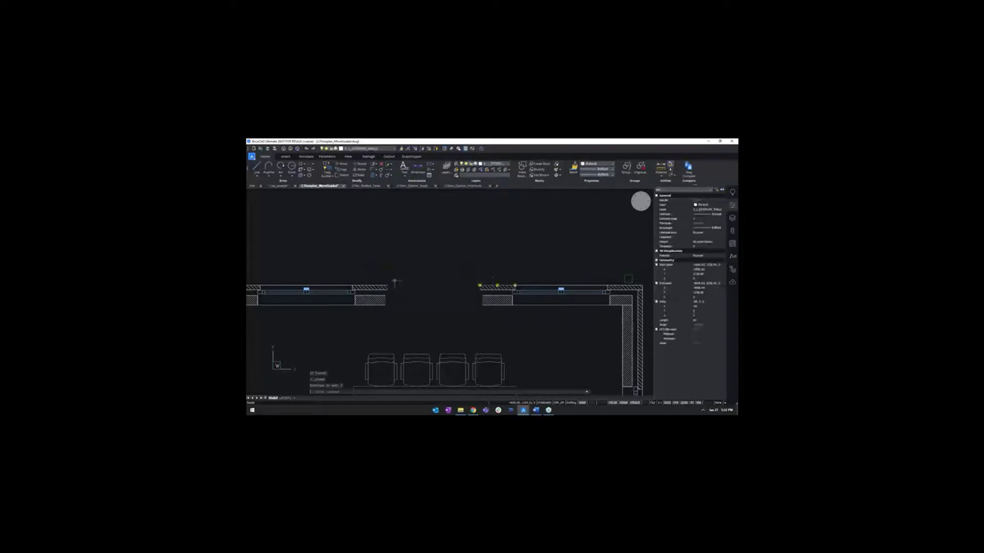
pyautogui.press('Escape')
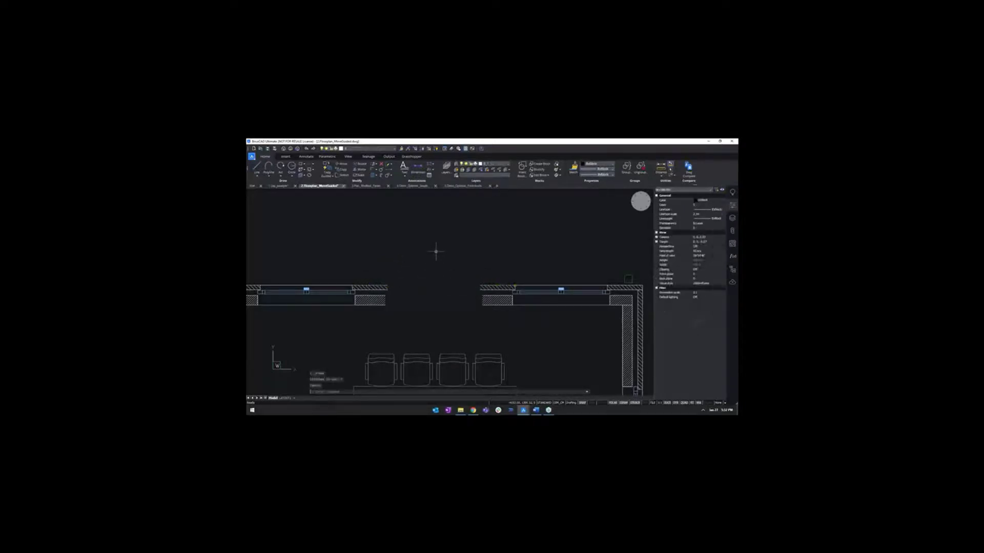
# Move the window above the neighbouring office out of the exterior wall with Move Guided, placing it in the empty space outside
pyautogui.scroll(-2, 430, 252)
pyautogui.moveTo(368, 258); pyautogui.dragTo(557, 283, button='middle')
pyautogui.scroll(2, 470, 283)
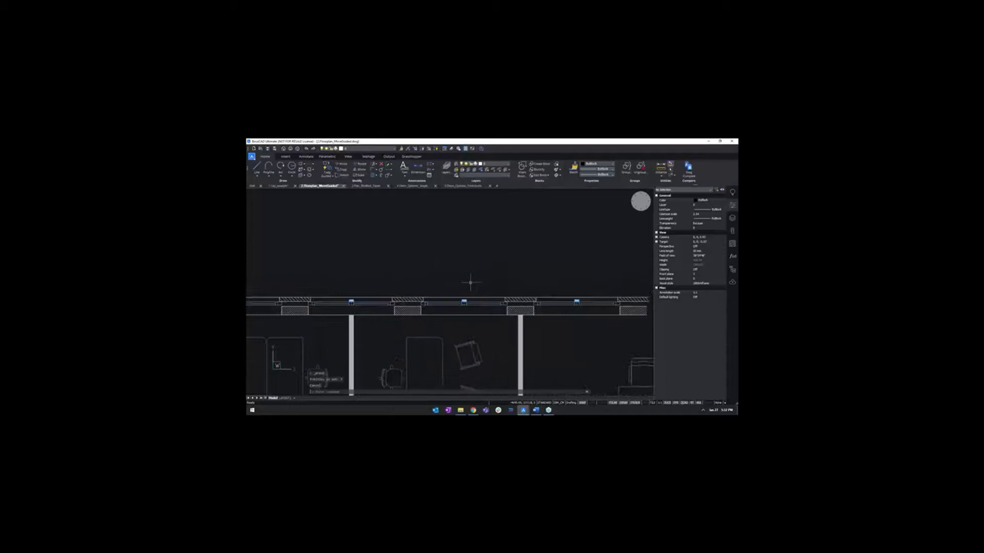
pyautogui.click(326, 175)
pyautogui.click(339, 193)
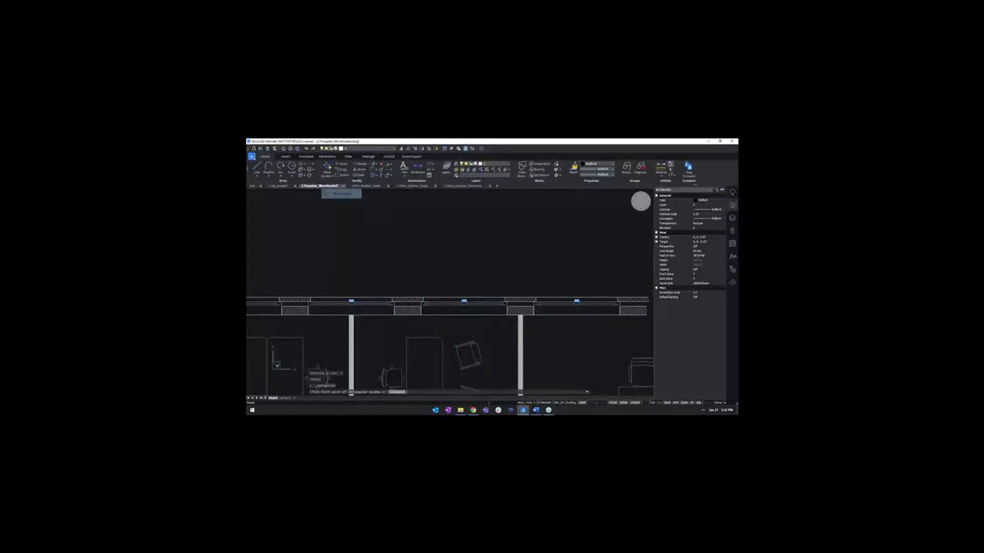
pyautogui.click(417, 283)
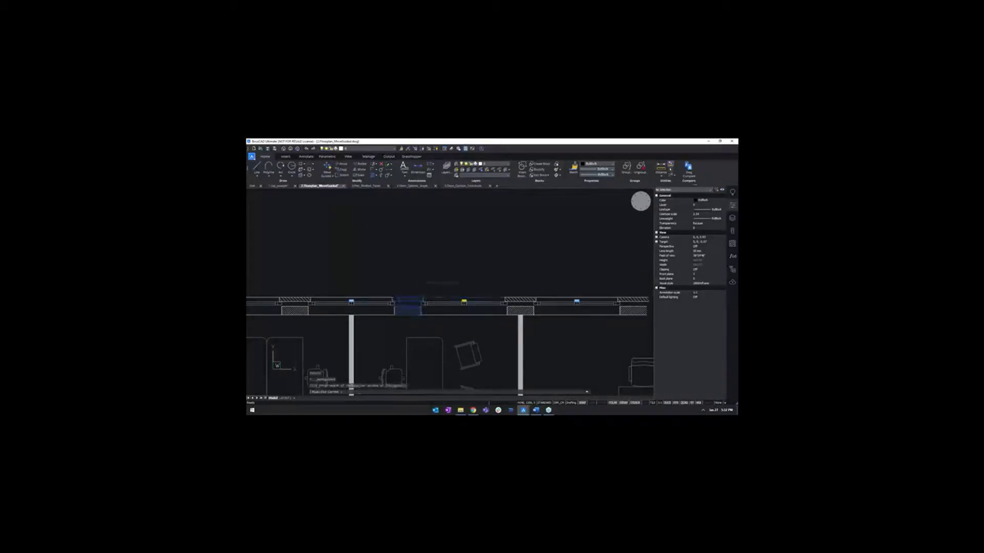
pyautogui.click(510, 321)
pyautogui.click(454, 244)
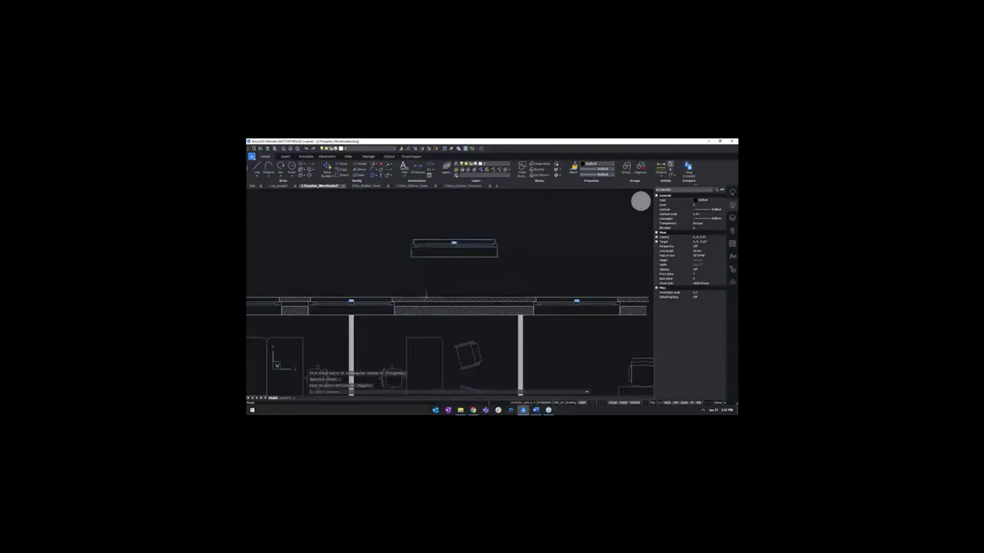
# Delete the detached window lying outside the exterior wall
pyautogui.scroll(2, 478, 313)
pyautogui.click(517, 253)
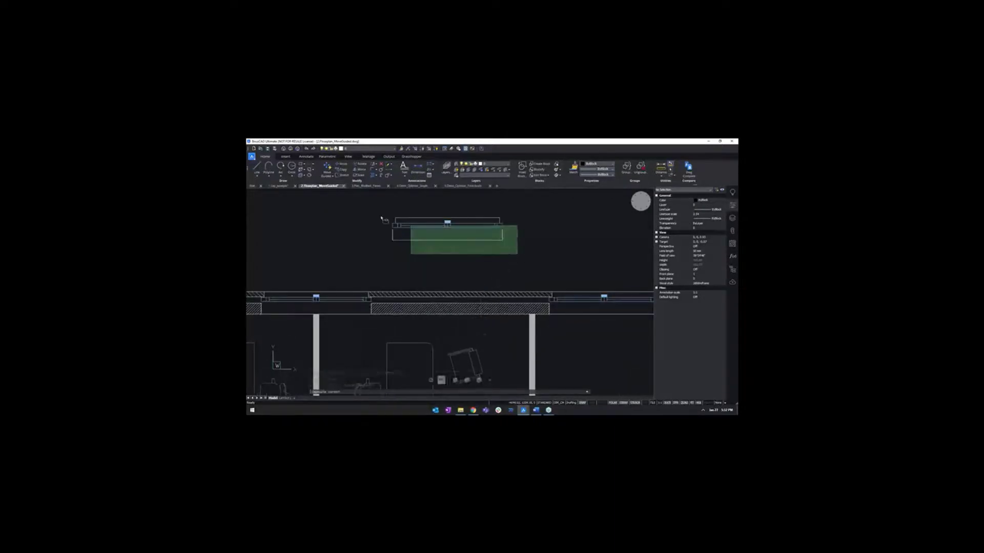
pyautogui.click(348, 207)
pyautogui.press('Delete')
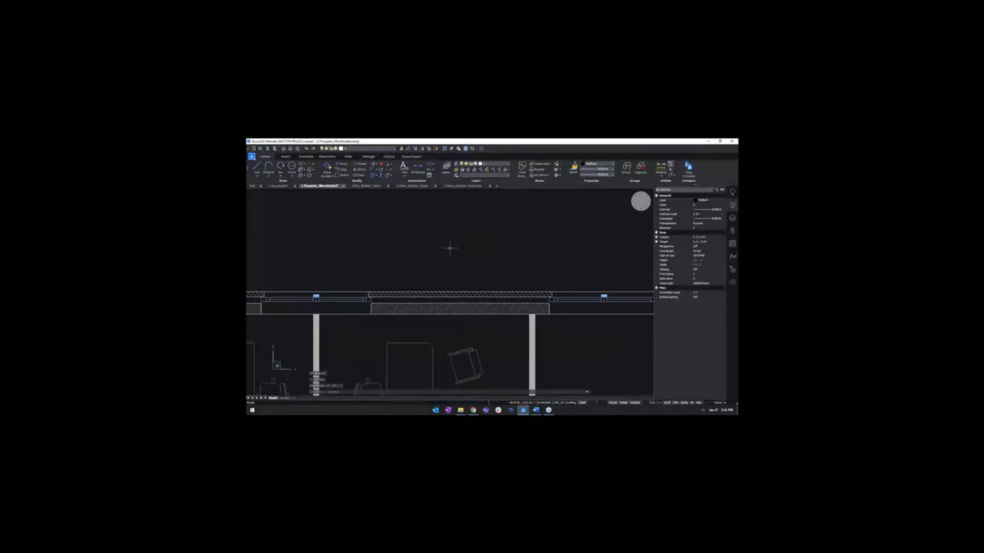
pyautogui.scroll(-5, 450, 249)
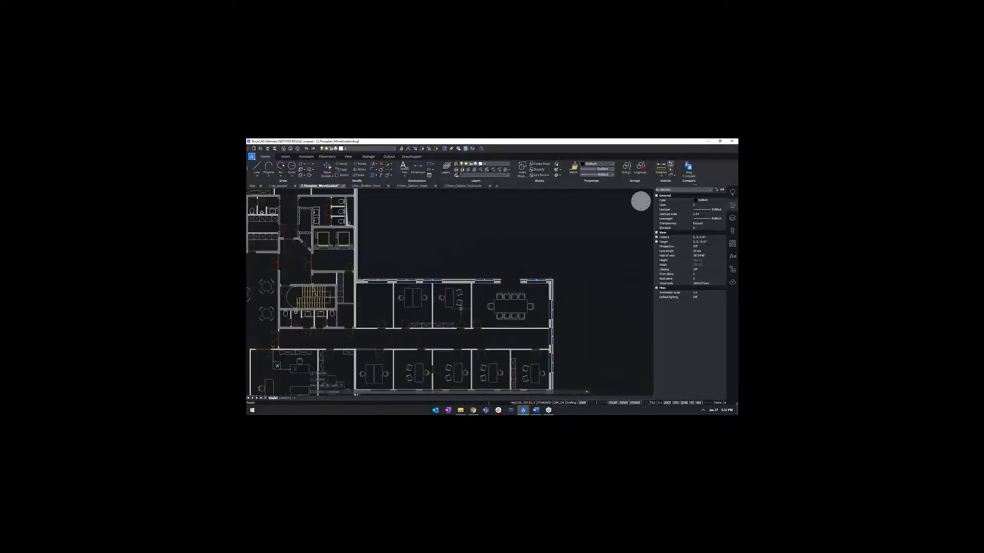
pyautogui.scroll(-4, 476, 318)
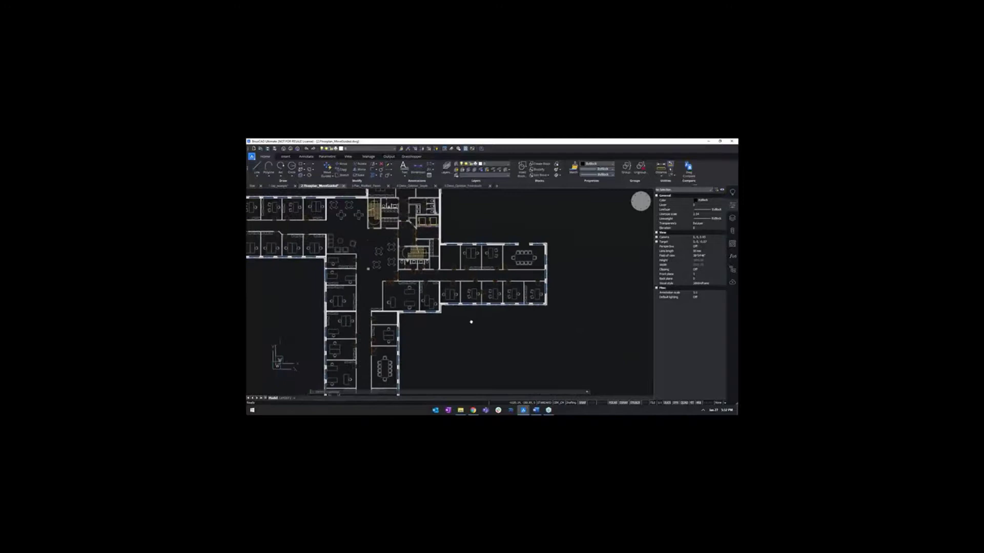
pyautogui.scroll(2, 495, 302)
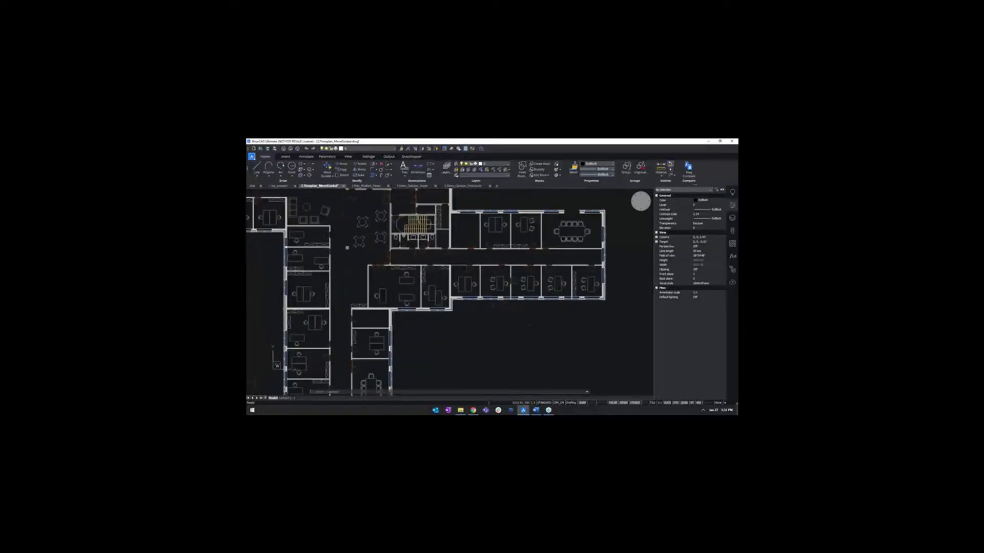
pyautogui.scroll(3, 487, 322)
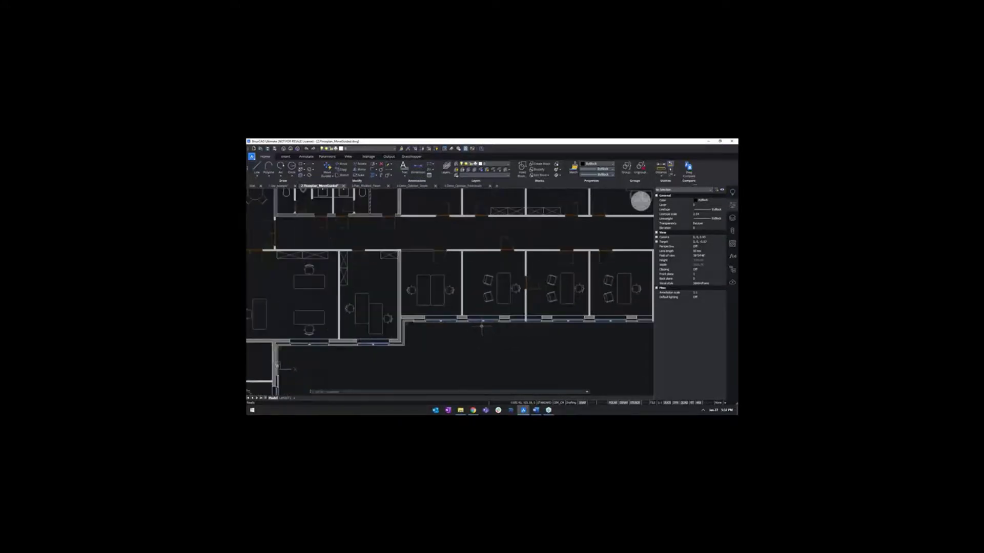
pyautogui.scroll(-3, 470, 328)
pyautogui.scroll(3, 456, 235)
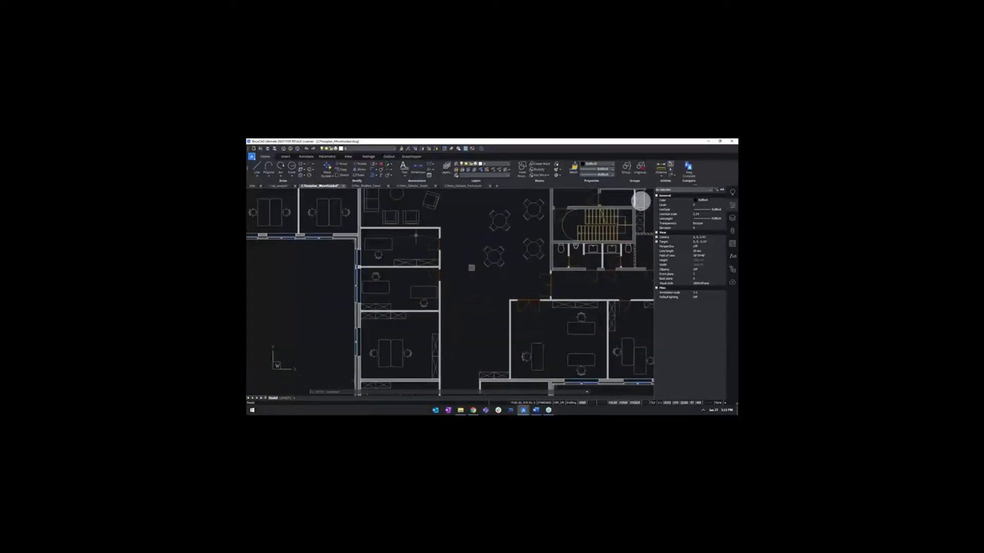
# Switch to the Level 12 main office building plan and locate the chair below the desk in the lower-right corner office
pyautogui.click(373, 188)
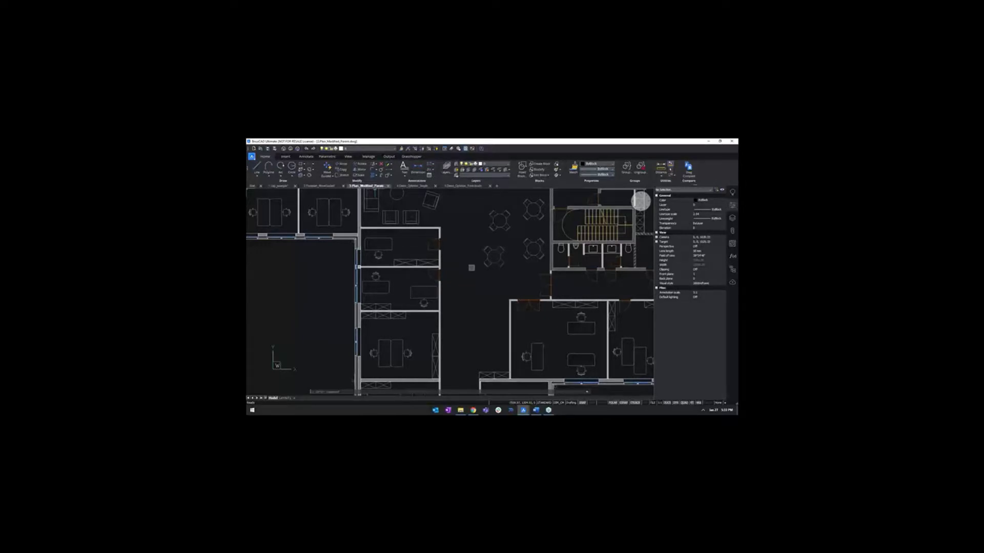
pyautogui.scroll(-4, 472, 267)
pyautogui.scroll(3, 535, 323)
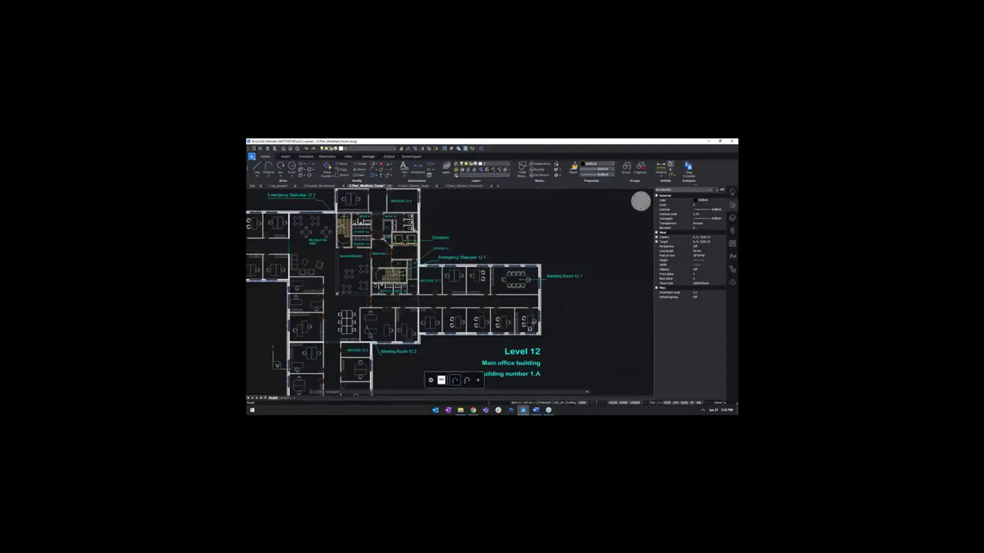
pyautogui.moveTo(533, 322); pyautogui.dragTo(537, 289, button='middle')
pyautogui.scroll(3, 515, 294)
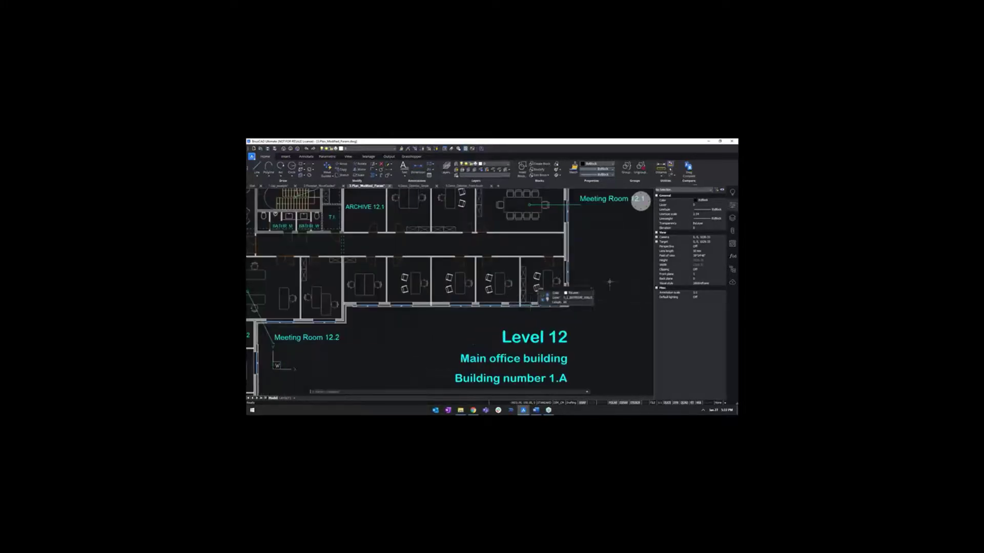
pyautogui.scroll(3, 594, 287)
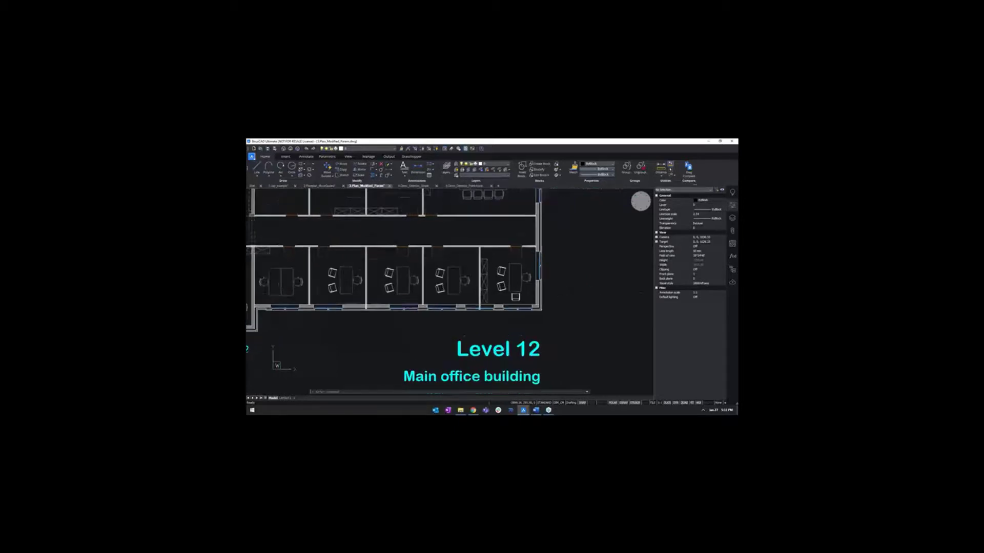
pyautogui.scroll(5, 505, 286)
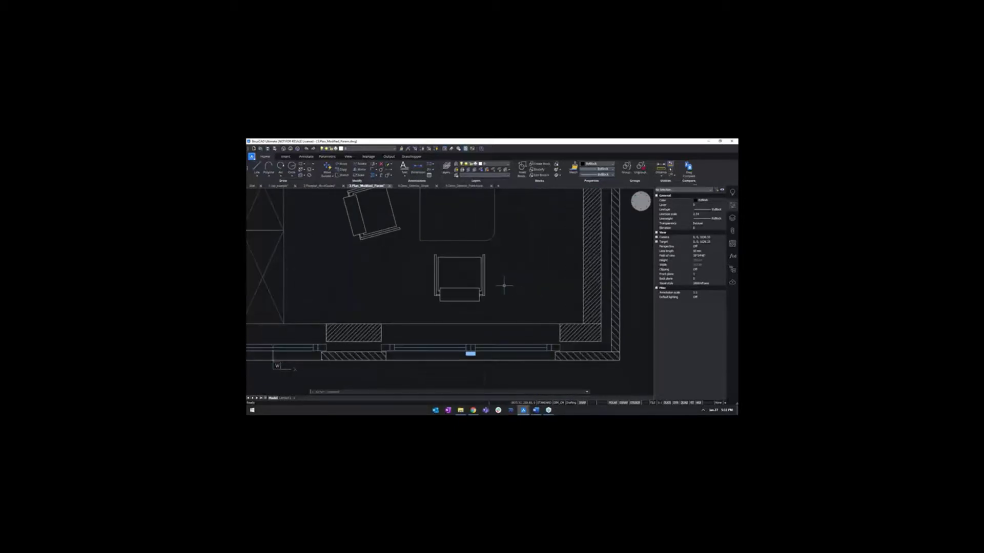
pyautogui.scroll(-2, 507, 283)
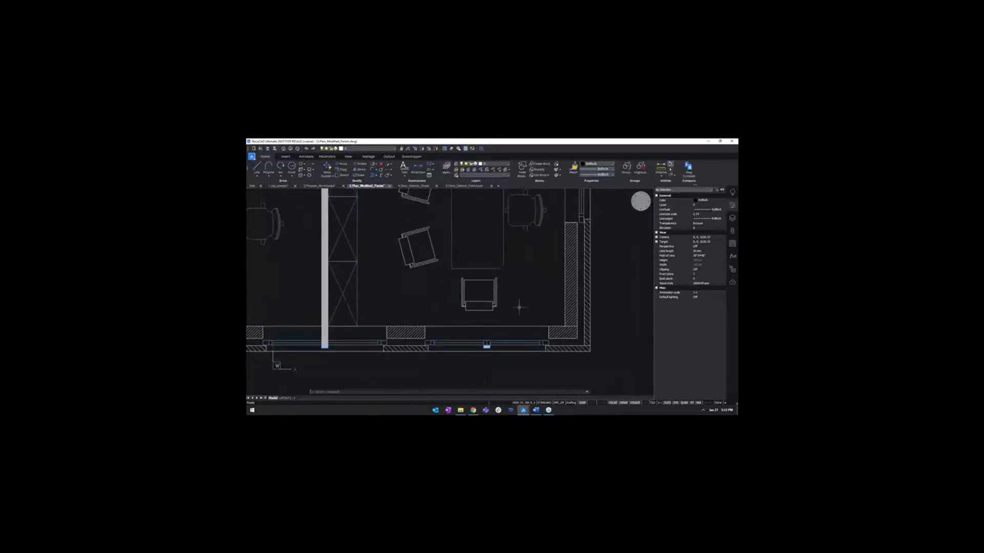
pyautogui.scroll(1, 470, 279)
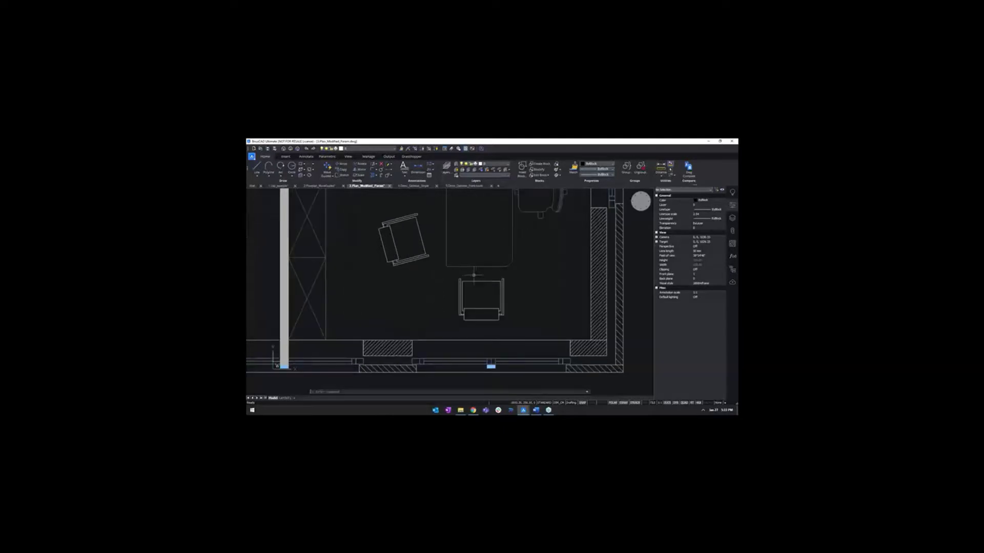
# Examine how the chair below the corner office desk is drawn by selecting its parts, and clear the selection
pyautogui.moveTo(458, 278)
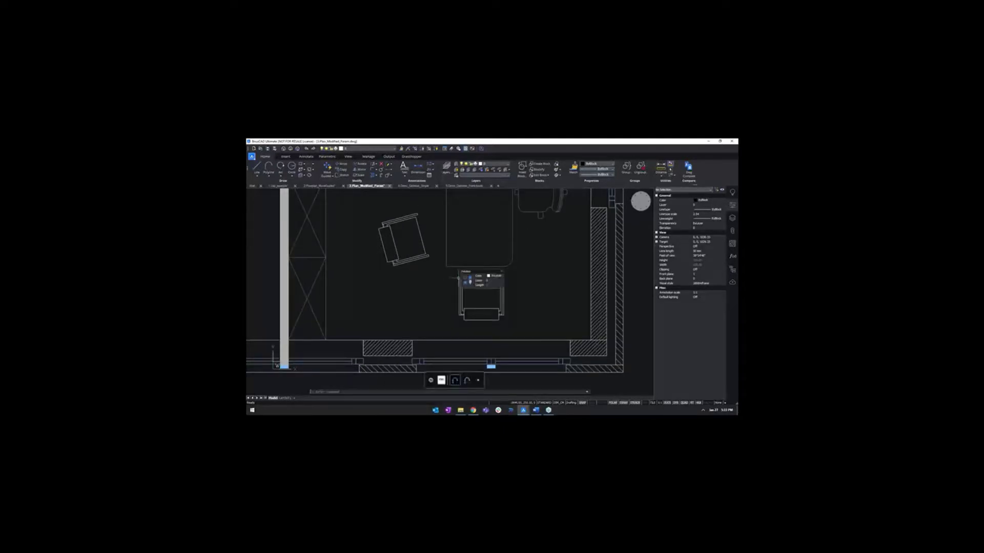
pyautogui.moveTo(424, 276); pyautogui.dragTo(428, 282, button='middle')
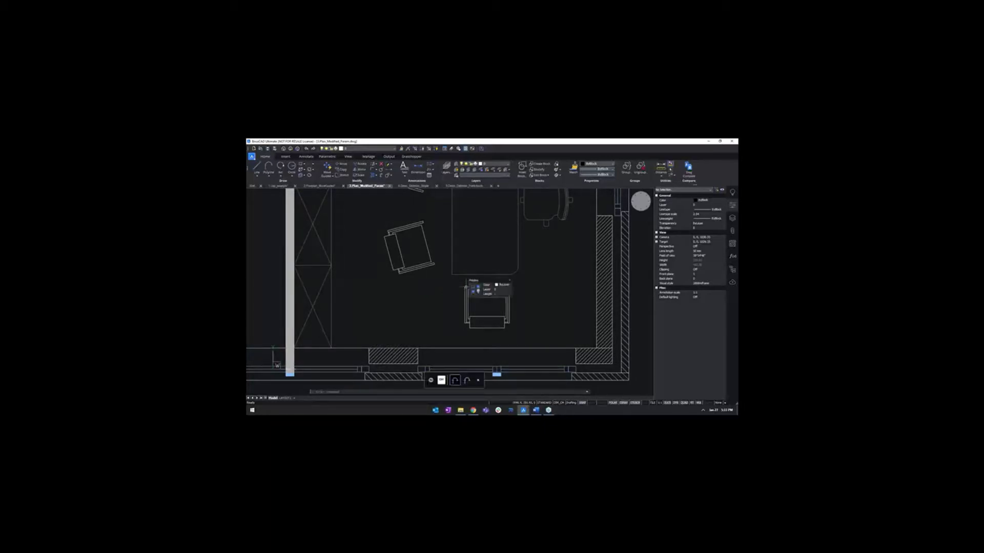
pyautogui.scroll(1, 470, 288)
pyautogui.click(534, 341)
pyautogui.click(501, 289)
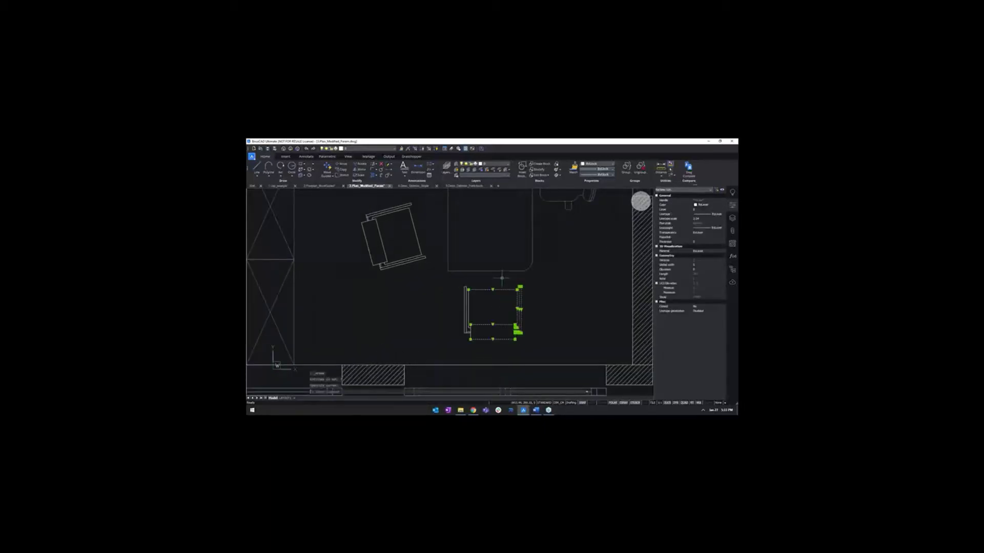
pyautogui.press('Escape')
pyautogui.click(484, 352)
pyautogui.click(445, 293)
pyautogui.moveTo(413, 295); pyautogui.dragTo(458, 319, button='middle')
pyautogui.scroll(-1, 455, 304)
pyautogui.press('Escape')
pyautogui.scroll(-2, 455, 302)
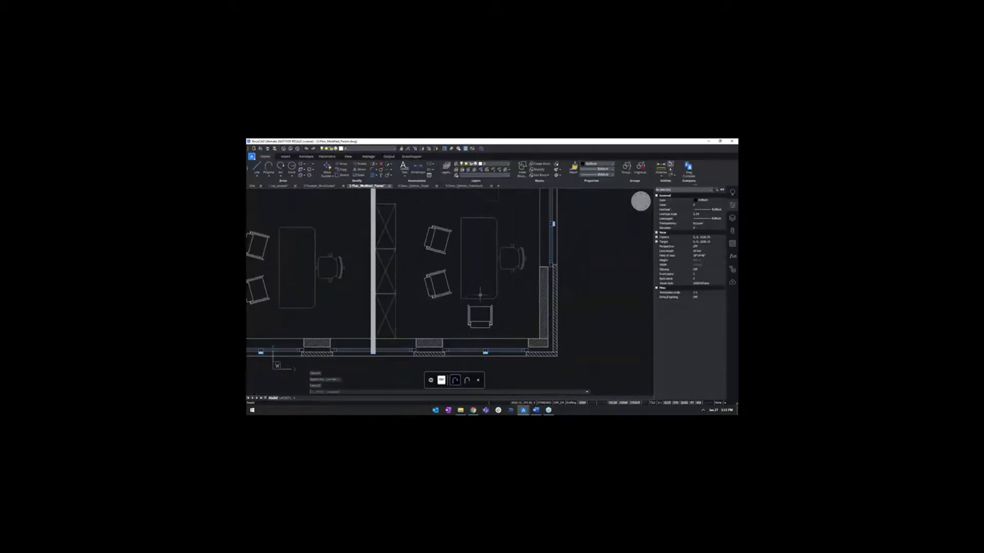
# Start Blockify with the chair below the corner office desk as source, placing the insertion point midway along its front seat edge
pyautogui.scroll(2, 396, 303)
pyautogui.moveTo(476, 310)
pyautogui.mouseDown()
pyautogui.moveTo(437, 267)
pyautogui.moveTo(428, 200)
pyautogui.mouseUp()
pyautogui.scroll(-1, 458, 256)
pyautogui.moveTo(458, 256); pyautogui.dragTo(524, 260, button='middle')
pyautogui.press('Escape')
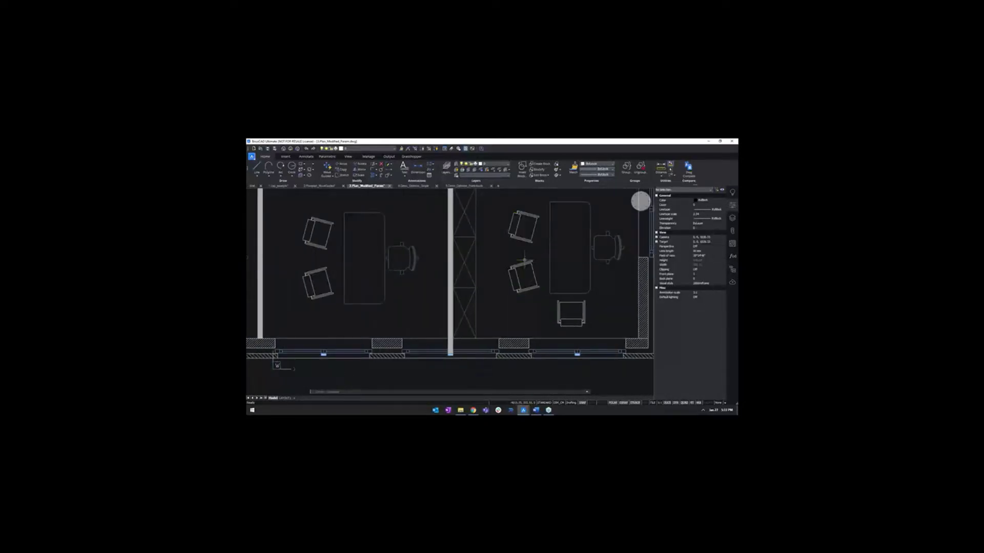
pyautogui.moveTo(585, 316); pyautogui.dragTo(505, 299, button='middle')
pyautogui.scroll(3, 506, 299)
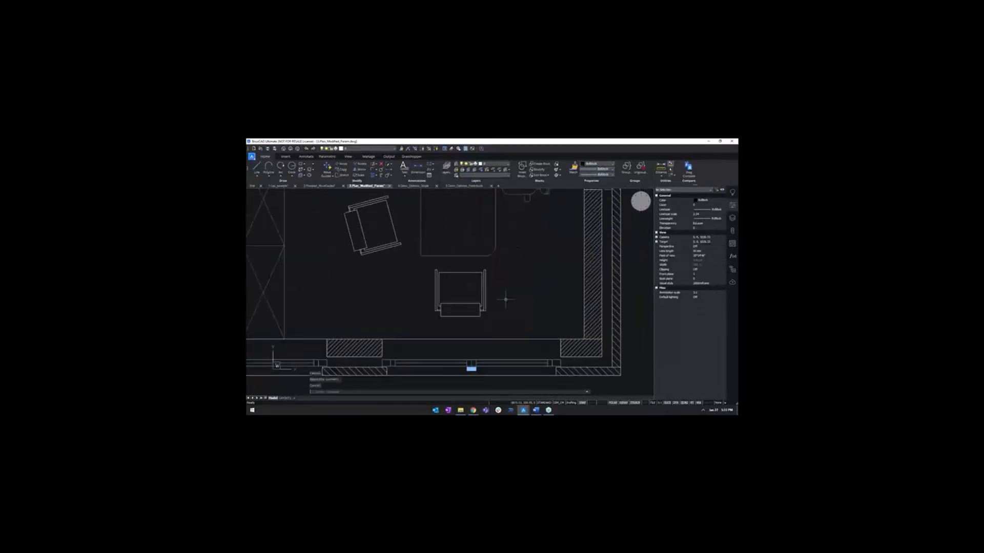
pyautogui.click(539, 170)
pyautogui.moveTo(426, 261); pyautogui.dragTo(500, 325)
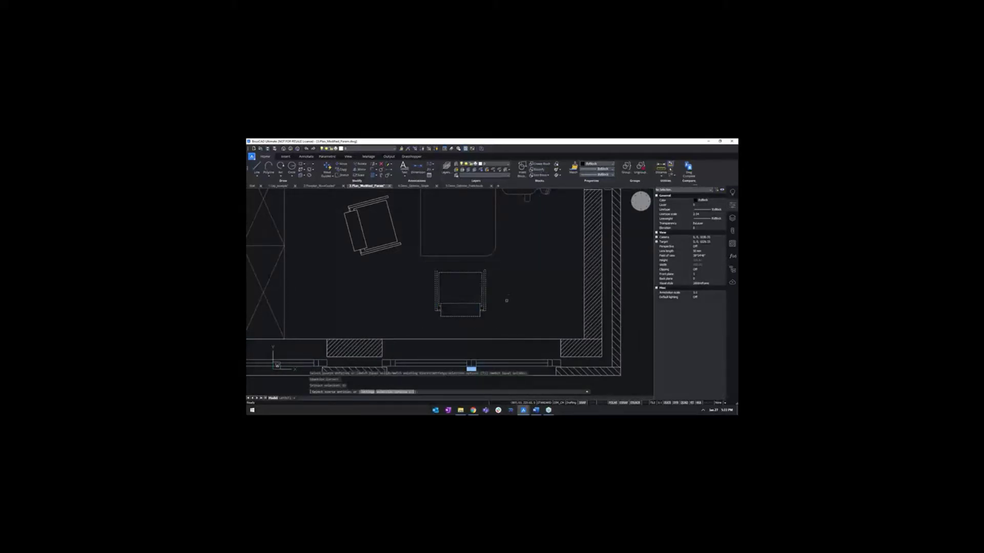
pyautogui.press('Return')
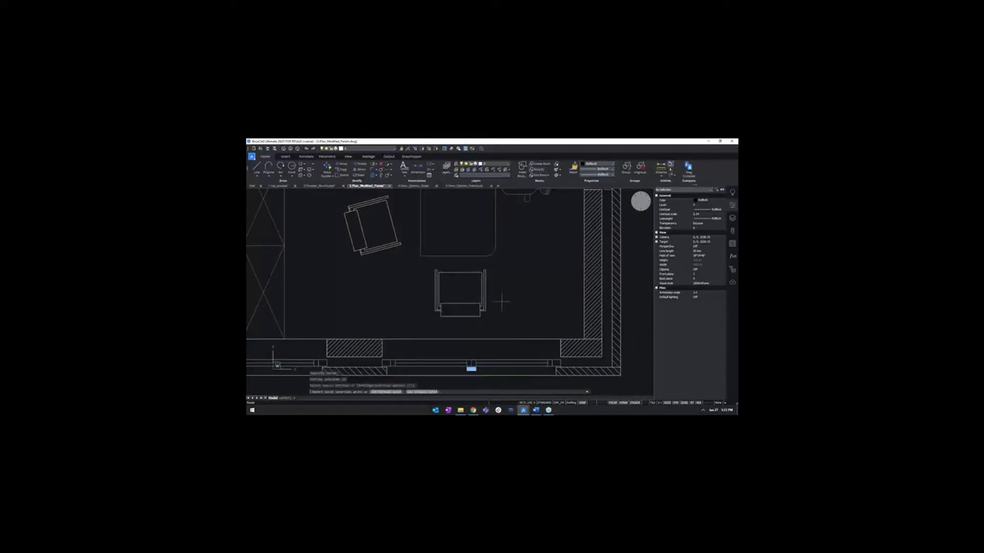
pyautogui.click(460, 272)
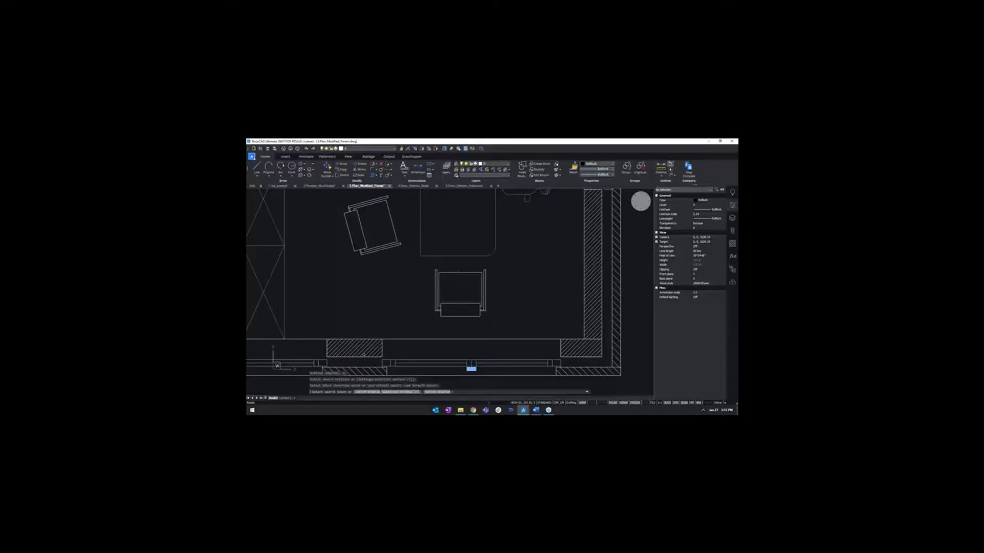
# Use the entire drawing as the Blockify search space and name the new block Chair2
pyautogui.scroll(-6, 381, 289)
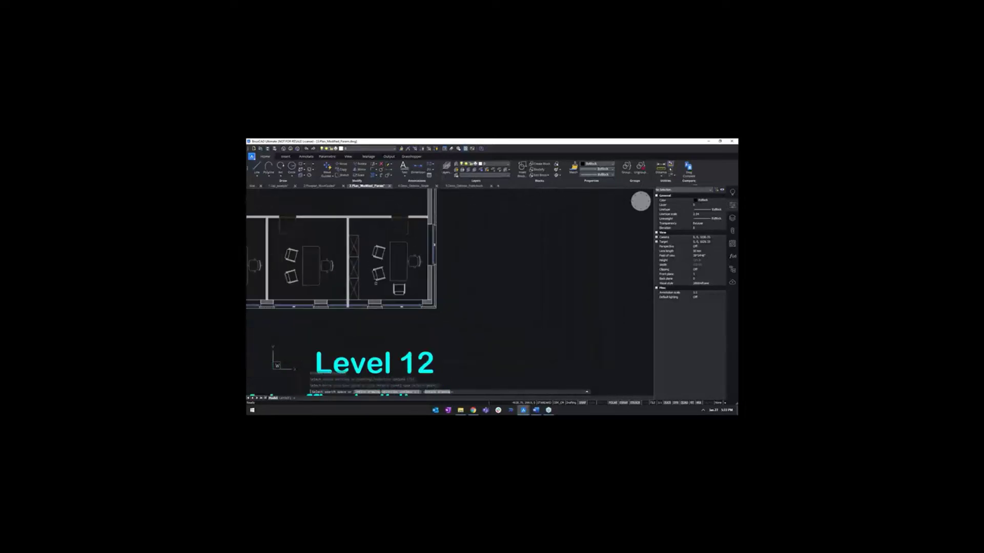
pyautogui.moveTo(374, 280); pyautogui.dragTo(421, 288, button='middle')
pyautogui.press('Return')
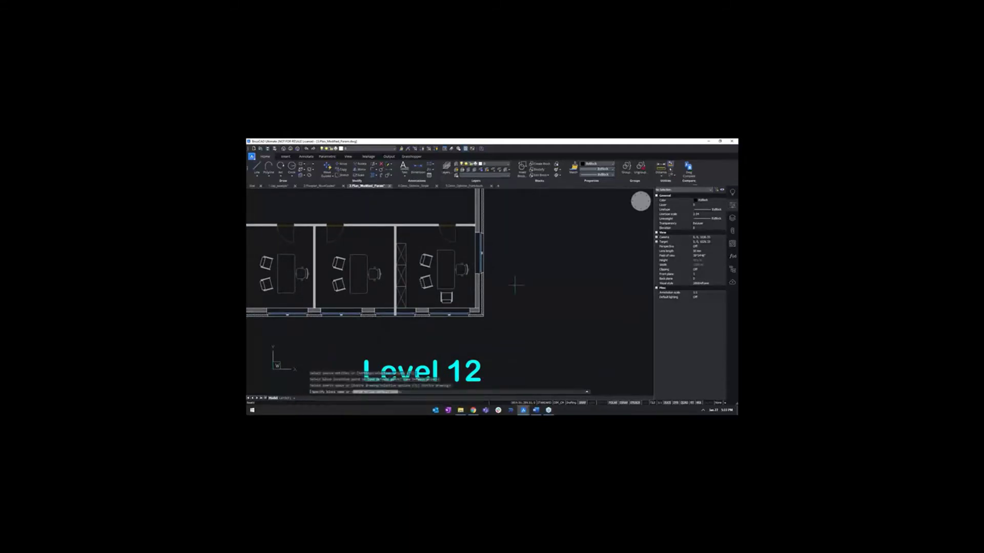
pyautogui.scroll(5, 505, 285)
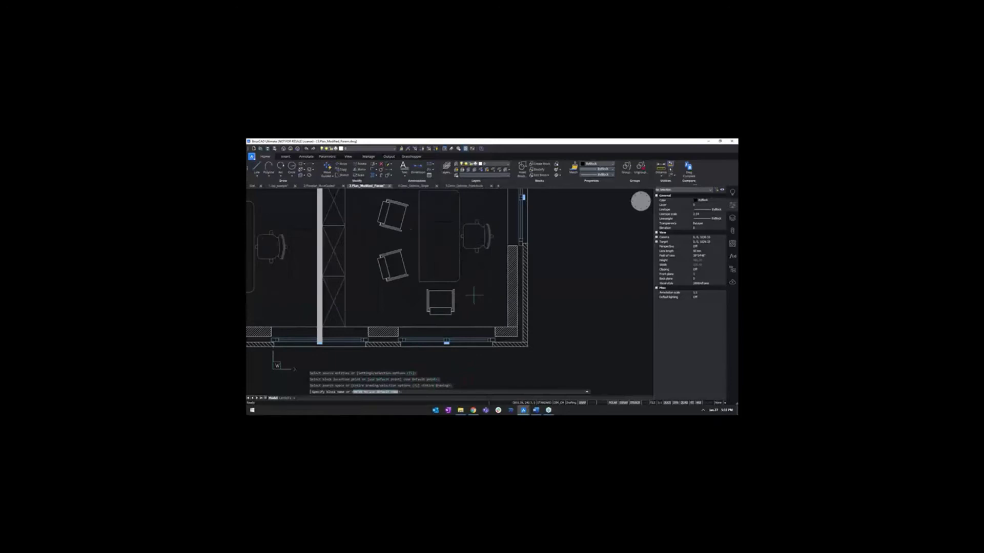
pyautogui.write('Chair2')
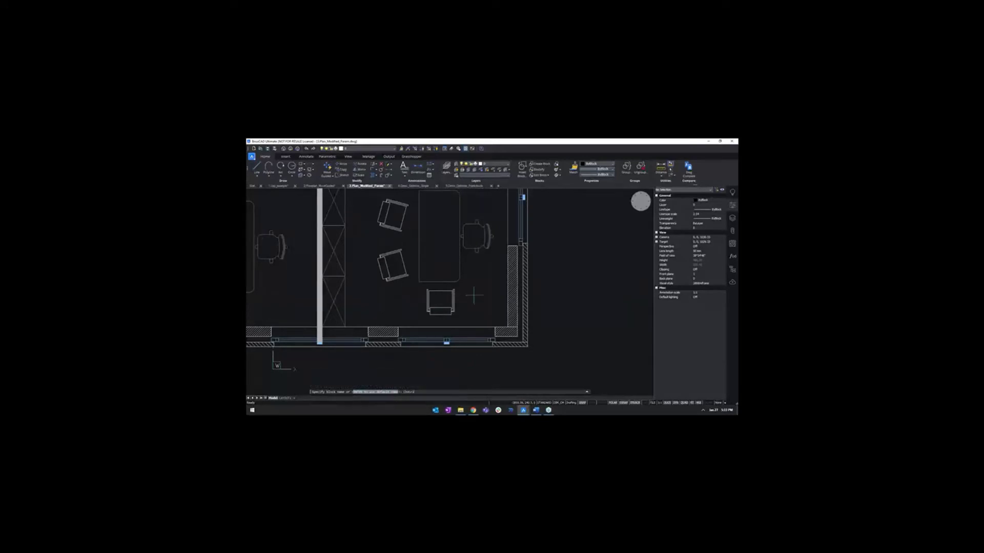
pyautogui.press('Return')
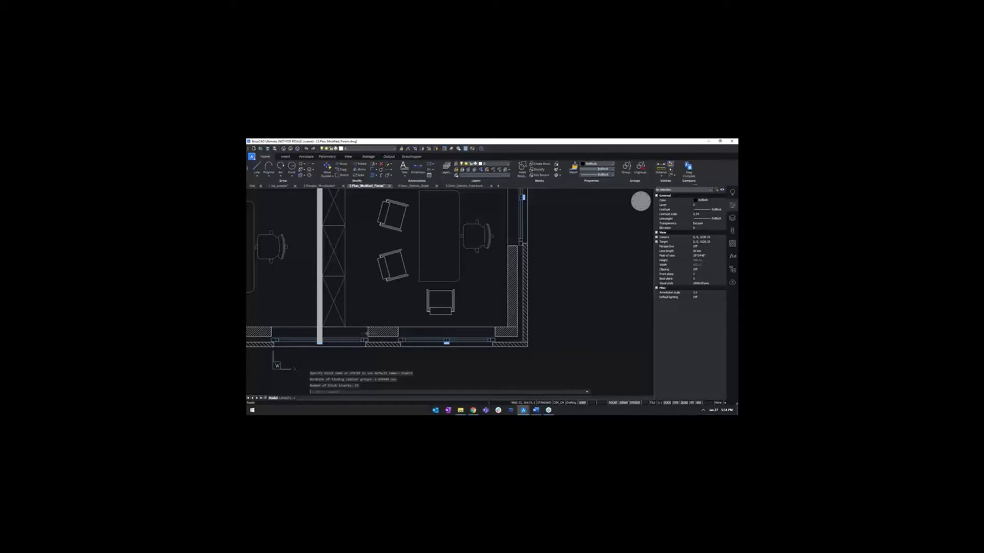
# Pick the Chair2 block below the corner office desk to inspect it
pyautogui.scroll(3, 481, 299)
pyautogui.click(467, 289)
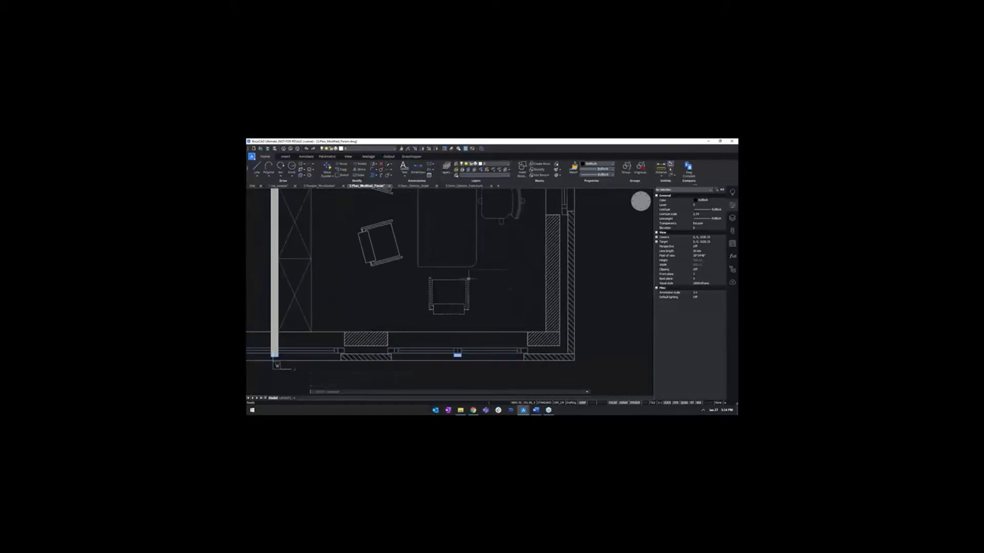